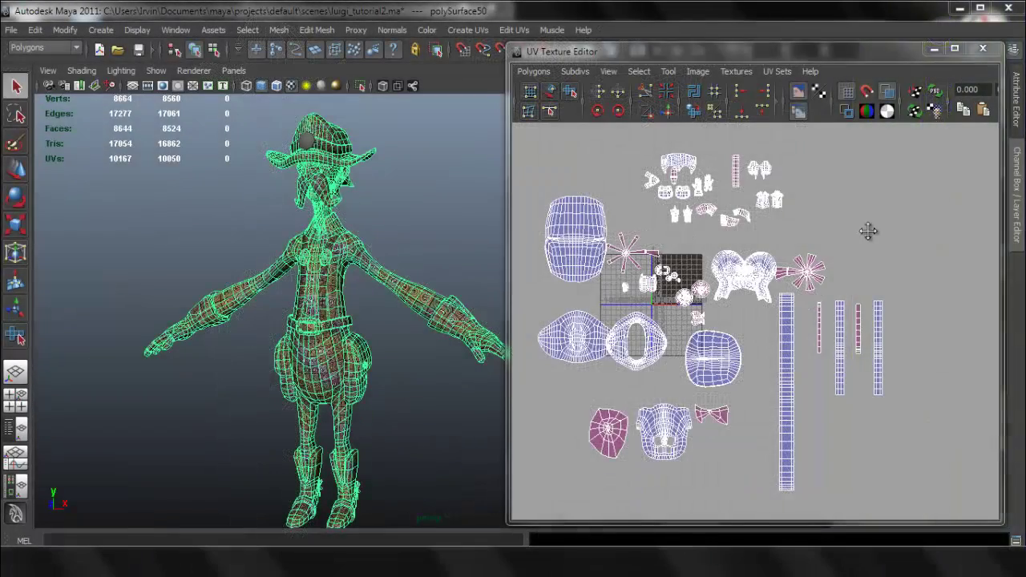
- Examine the character model and its unwrapped head and shirt shells in the UV layout
scroll(861, 255, up, 3)
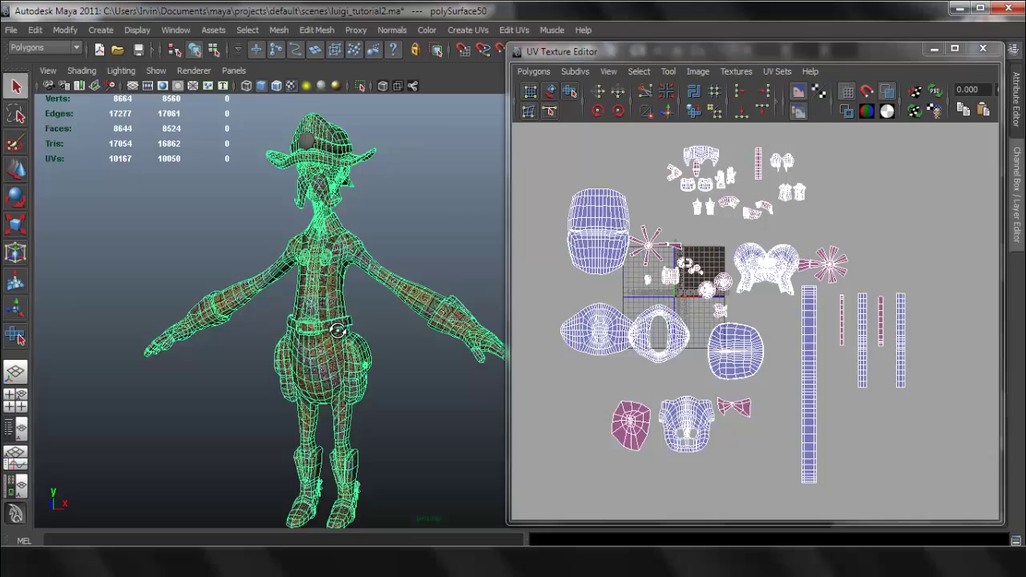
alt+drag(340, 328, 343, 327)
scroll(766, 281, up, 5)
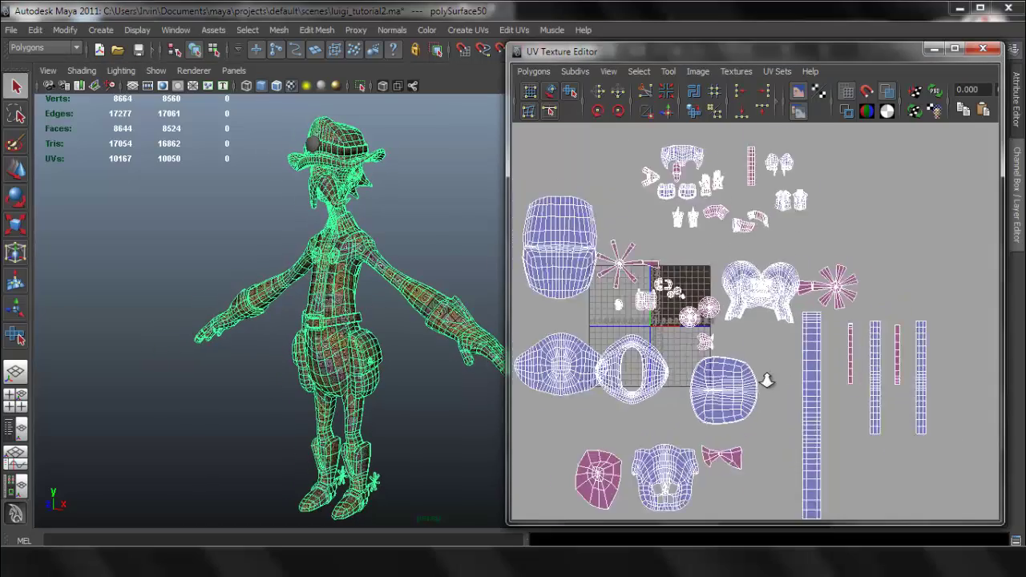
scroll(786, 339, up, 3)
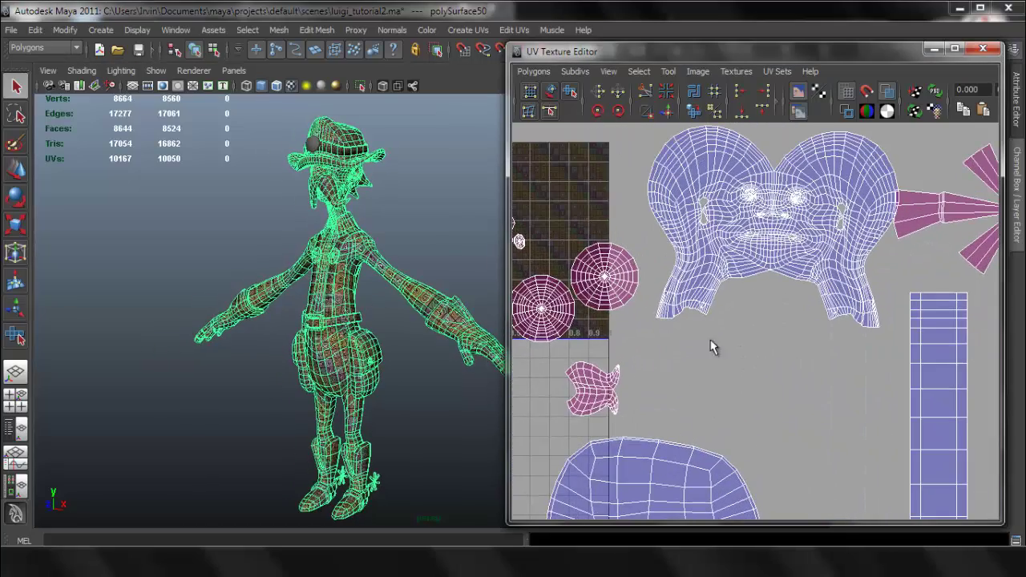
alt+middle_drag(659, 396, 739, 240)
alt+middle_drag(788, 195, 702, 385)
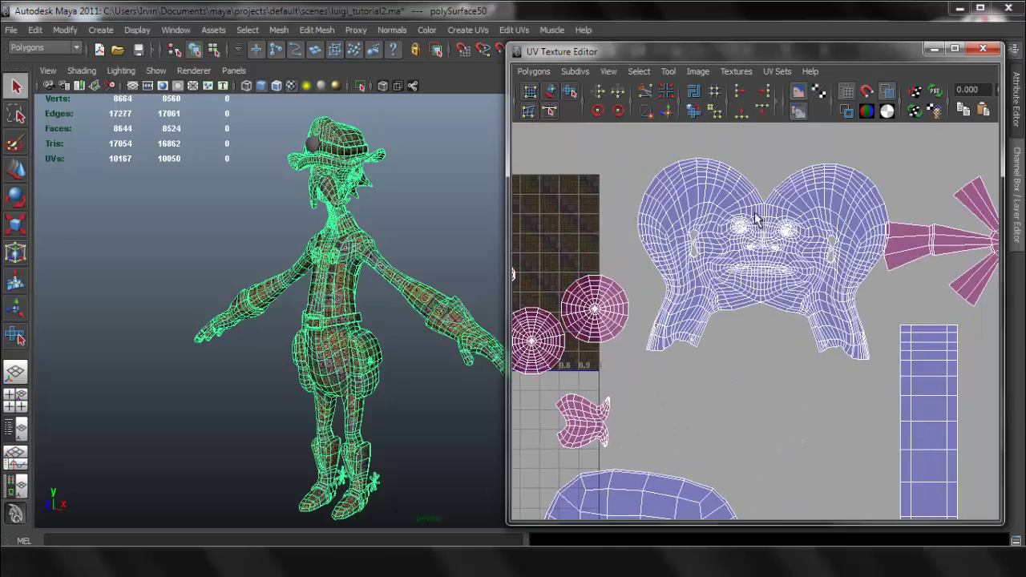
alt+middle_drag(749, 262, 646, 440)
alt+middle_drag(780, 193, 704, 355)
scroll(703, 291, up, 4)
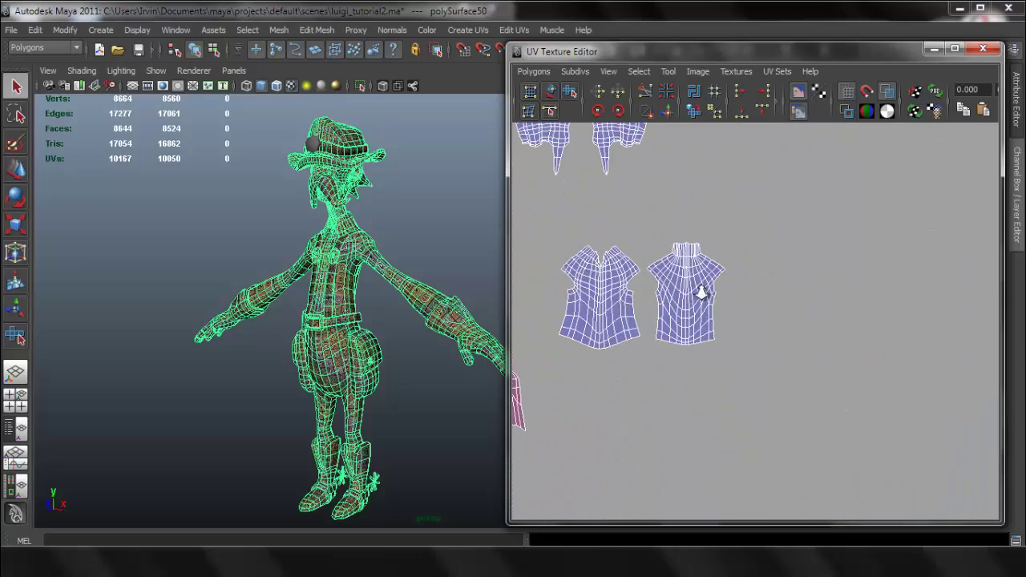
alt+middle_drag(713, 289, 767, 311)
scroll(769, 320, up, 2)
scroll(774, 353, up, 1)
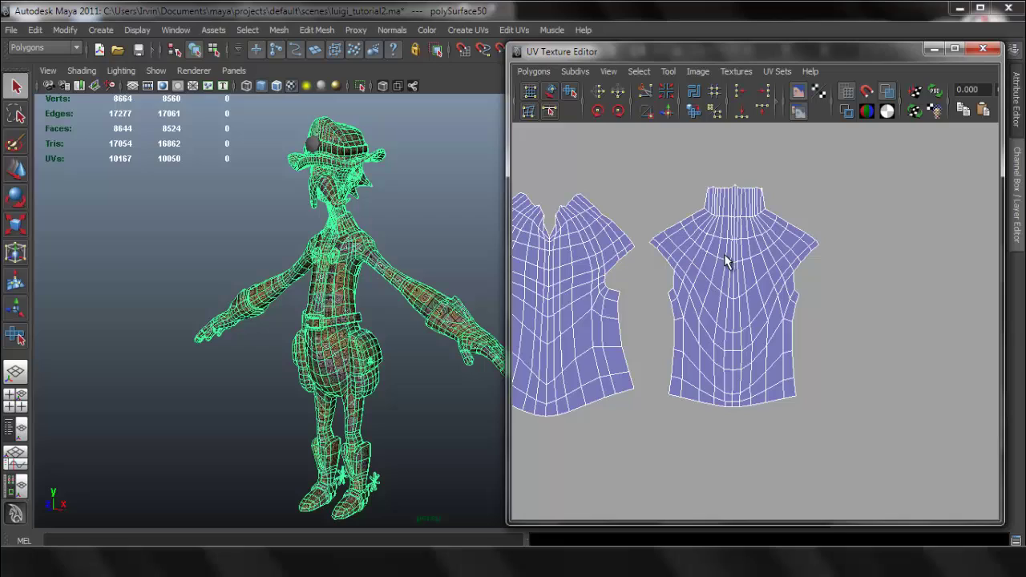
alt+right_drag(854, 317, 733, 245)
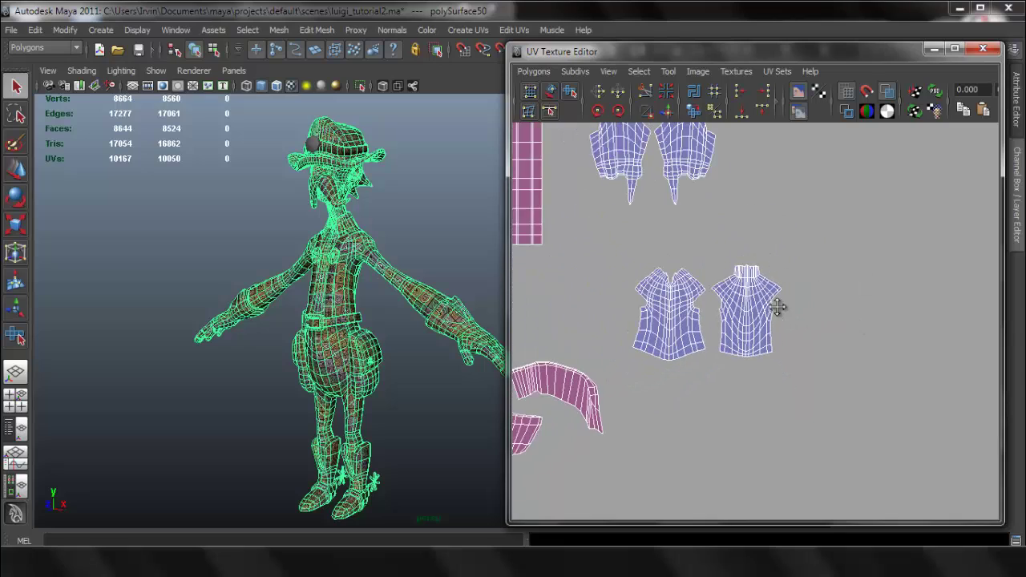
- Examine the remaining UV shells, including the trousers, hands and oval pieces below the grid, and review the whole layout
alt+middle_drag(778, 307, 809, 454)
alt+middle_drag(702, 421, 886, 288)
alt+middle_drag(682, 441, 886, 467)
alt+middle_drag(723, 401, 733, 485)
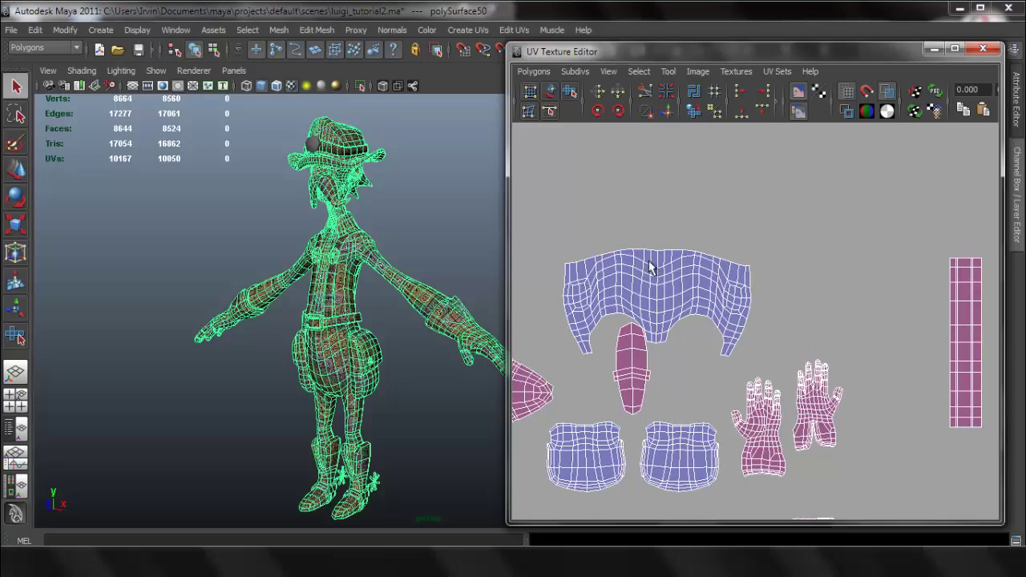
alt+middle_drag(675, 348, 754, 256)
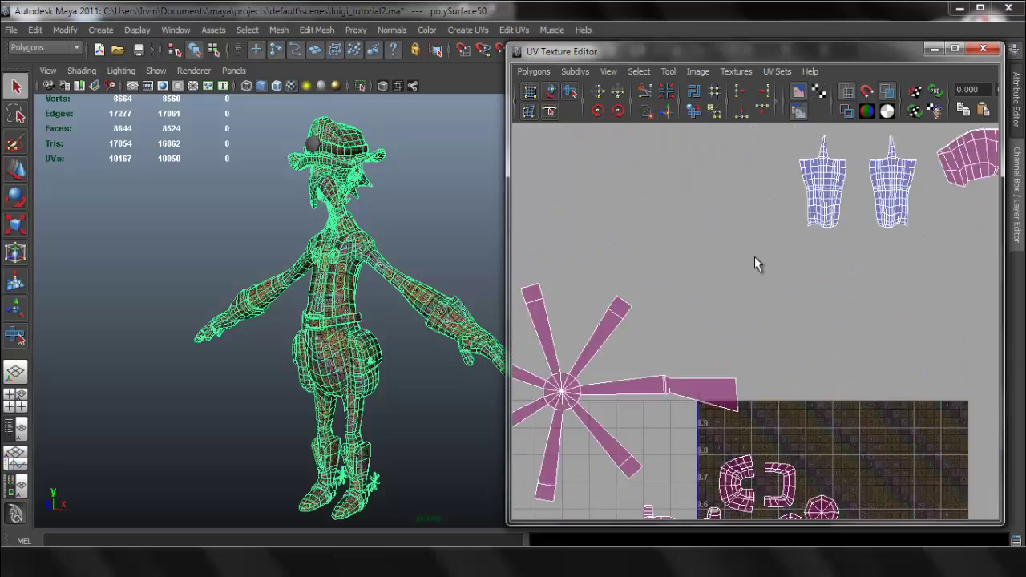
alt+middle_drag(580, 436, 625, 357)
alt+right_drag(917, 277, 730, 338)
alt+middle_drag(619, 373, 730, 320)
alt+middle_drag(702, 353, 691, 259)
alt+middle_drag(705, 412, 705, 286)
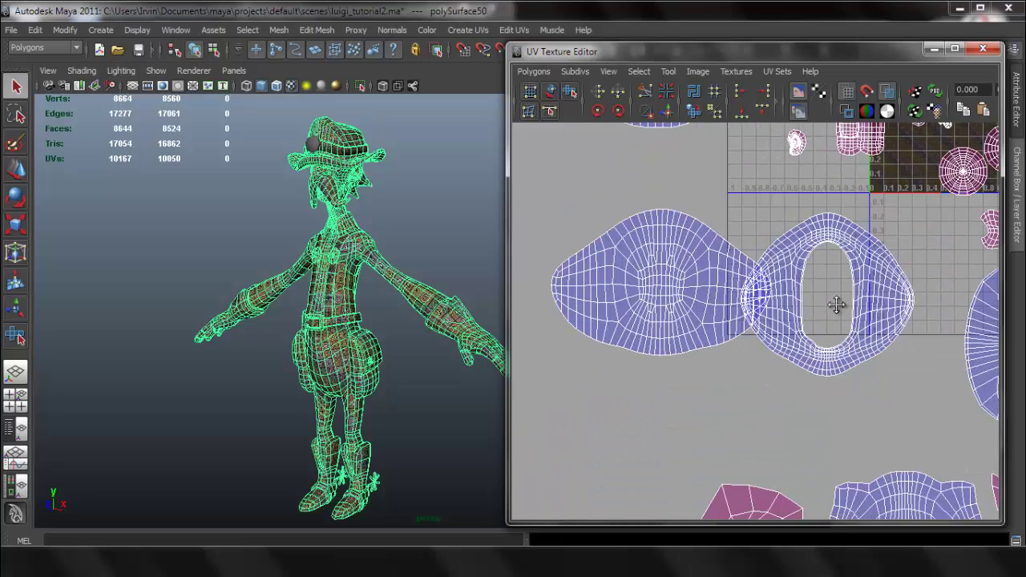
alt+middle_drag(838, 305, 786, 252)
alt+middle_drag(865, 347, 839, 305)
alt+middle_drag(847, 339, 772, 280)
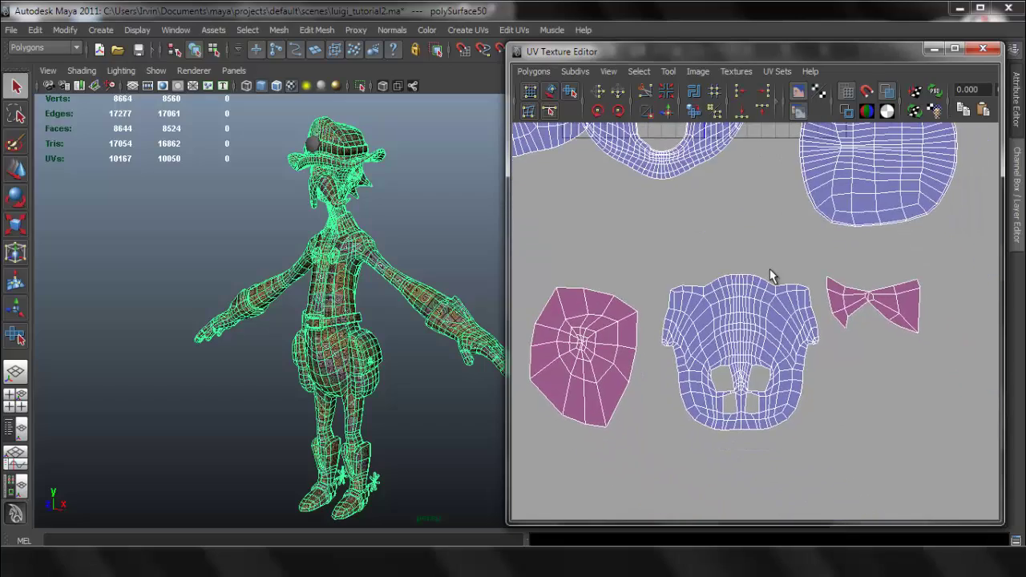
scroll(749, 318, down, 4)
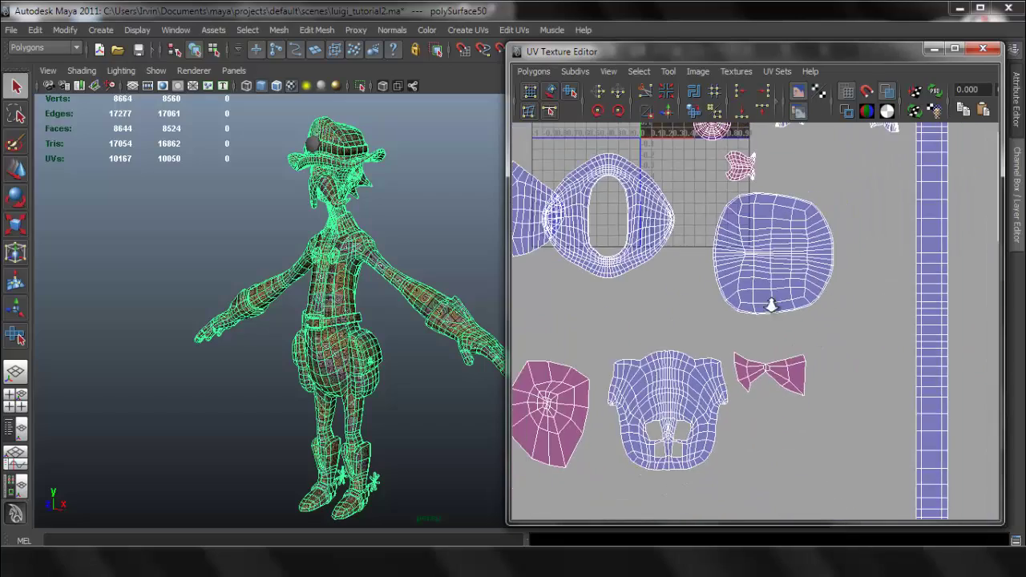
scroll(675, 293, down, 3)
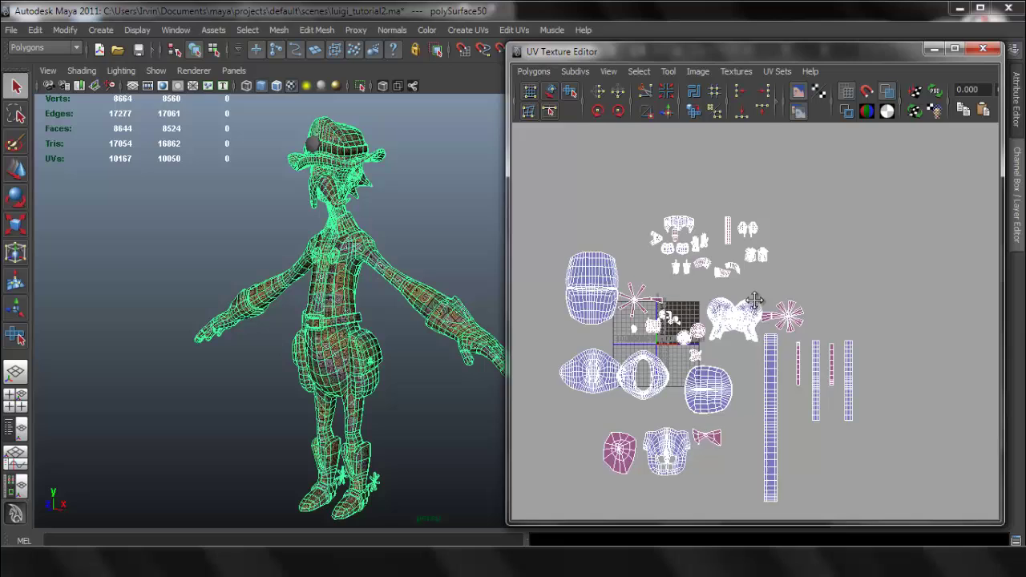
alt+middle_drag(736, 338, 747, 326)
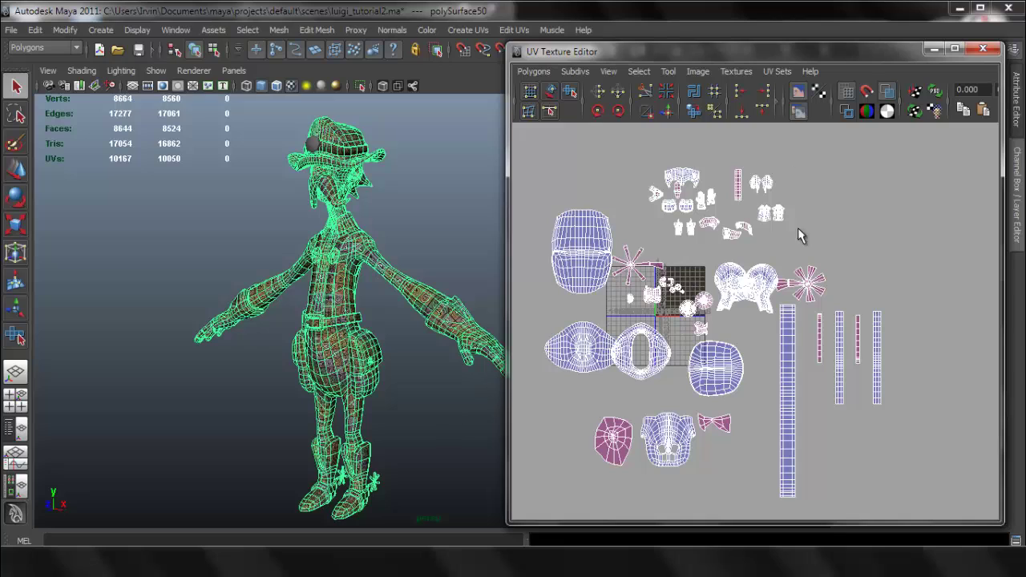
- Close the UV Texture Editor and run the Python command "from UVDeluxe import uvdeluxe uvdeluxe.createUI()" to launch UV Deluxe
click(983, 50)
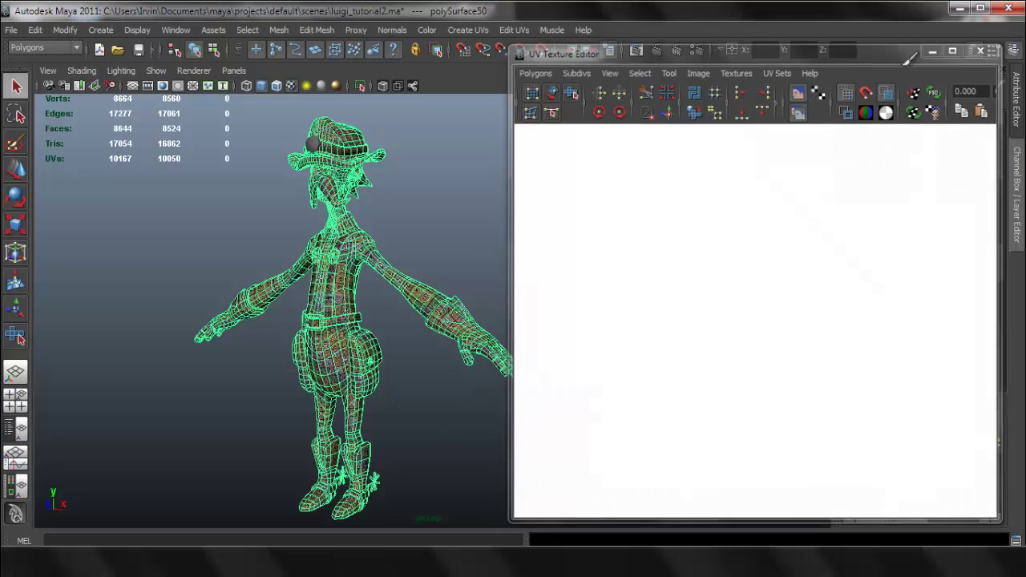
click(128, 540)
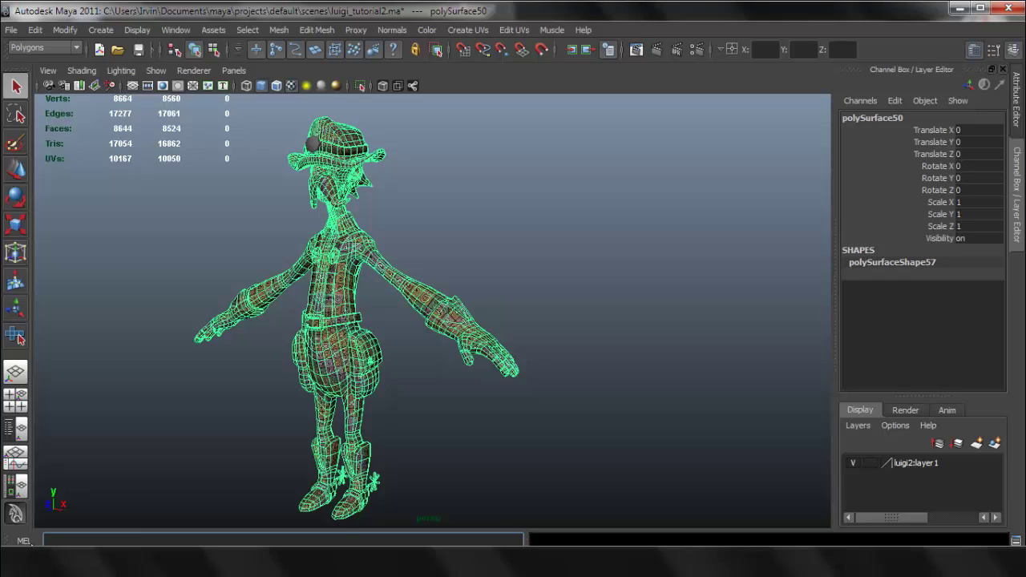
click(22, 541)
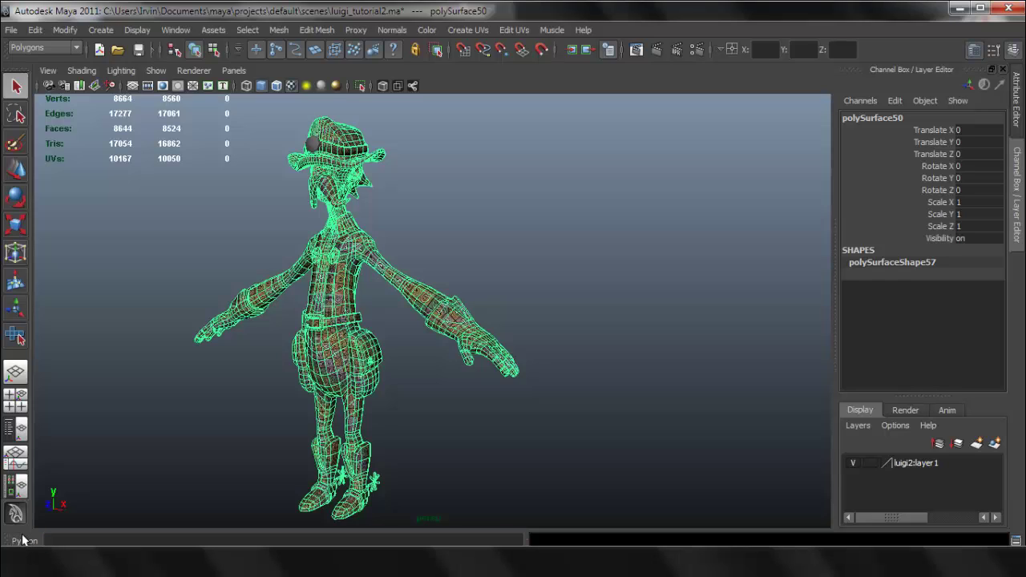
click(75, 541)
text(from UVDeluxe import uvdeluxe uvdeluxe.createUI())
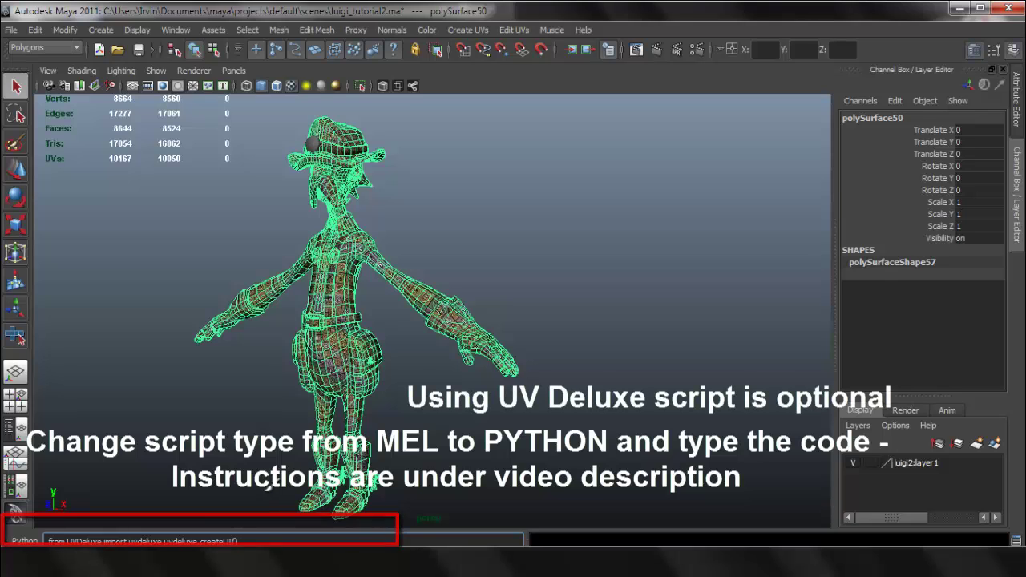
key(Return)
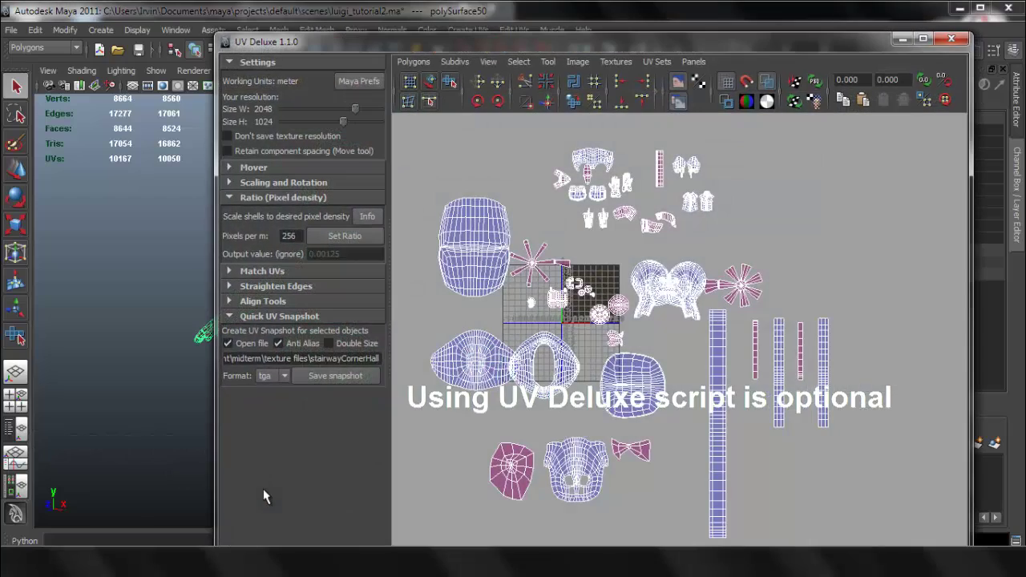
- Set the texture resolution height in UV Deluxe to 2048
alt+middle_drag(666, 295, 667, 288)
alt+right_drag(694, 298, 593, 303)
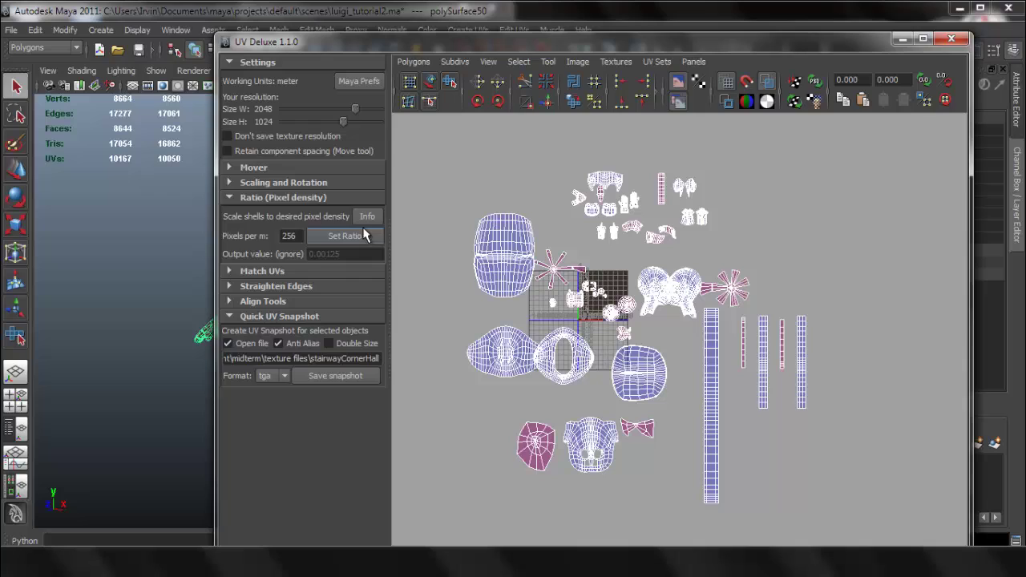
click(235, 196)
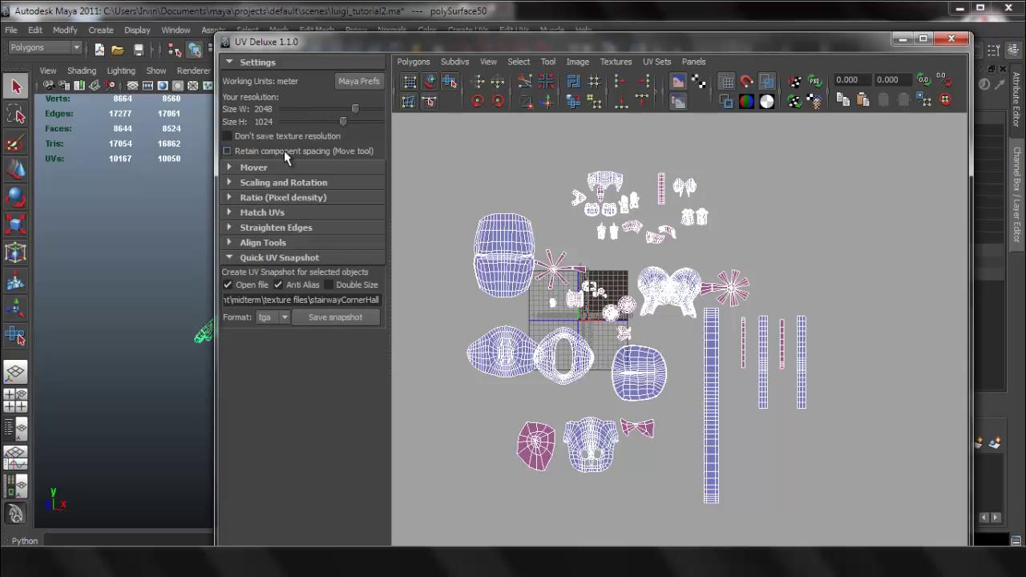
drag(342, 122, 354, 122)
- Select the UVs of every shell and set the desired pixel density to 2048 pixels per m
alt+middle_drag(633, 223, 613, 235)
alt+right_drag(556, 245, 535, 249)
click(535, 255)
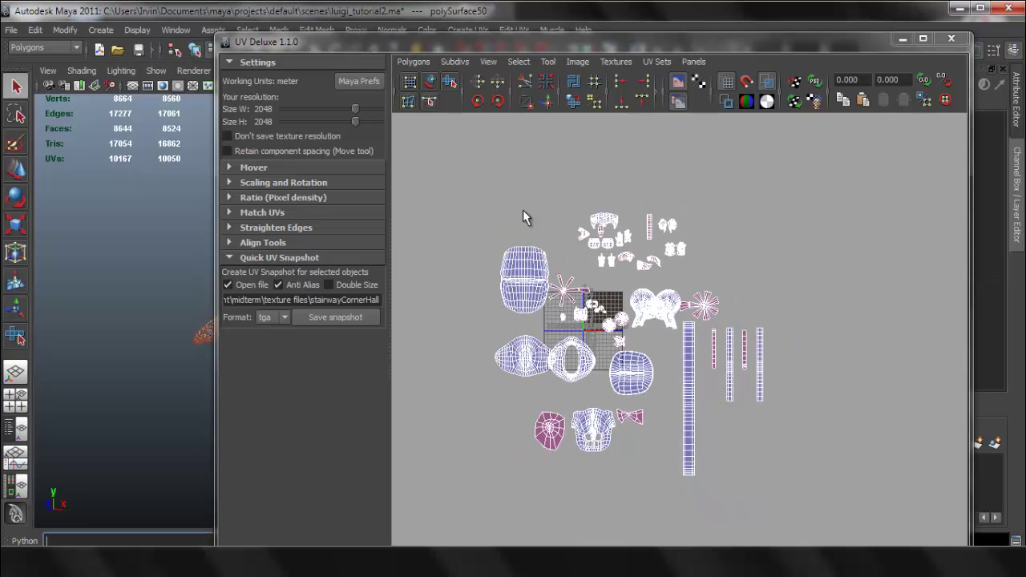
drag(463, 166, 835, 524)
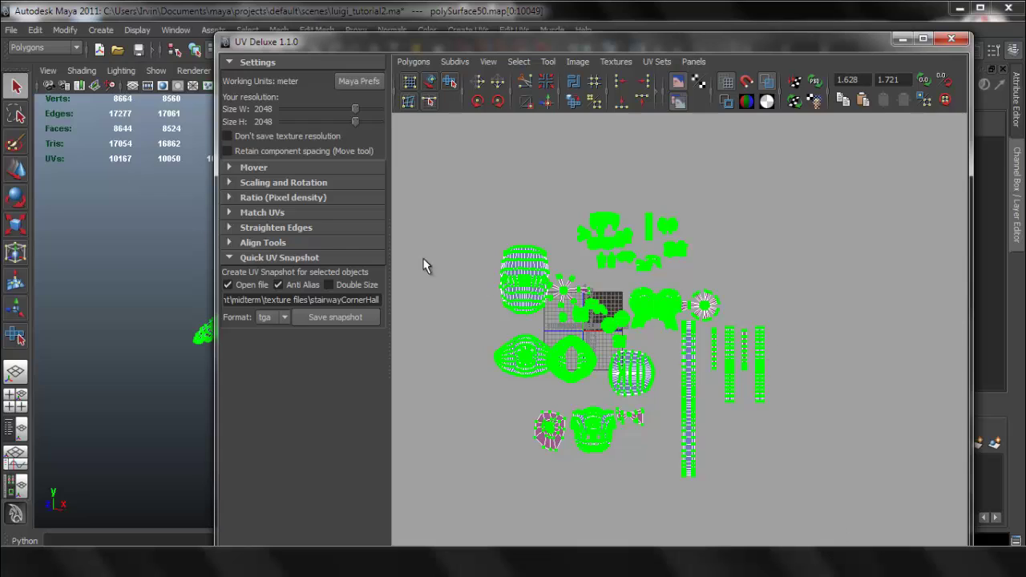
click(227, 196)
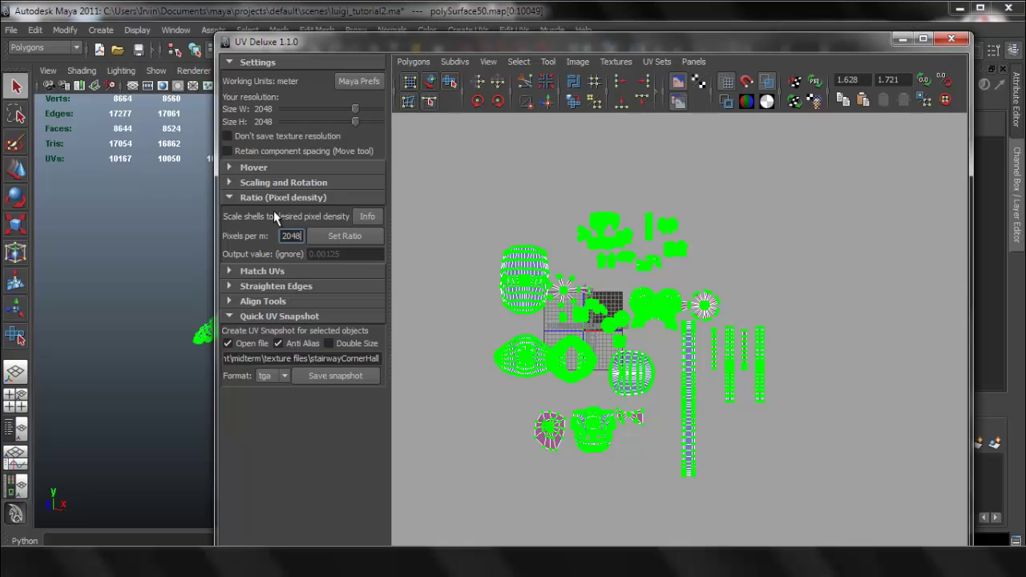
- Try applying the pixel density ratio to all selected shells, undoing each attempt
click(343, 235)
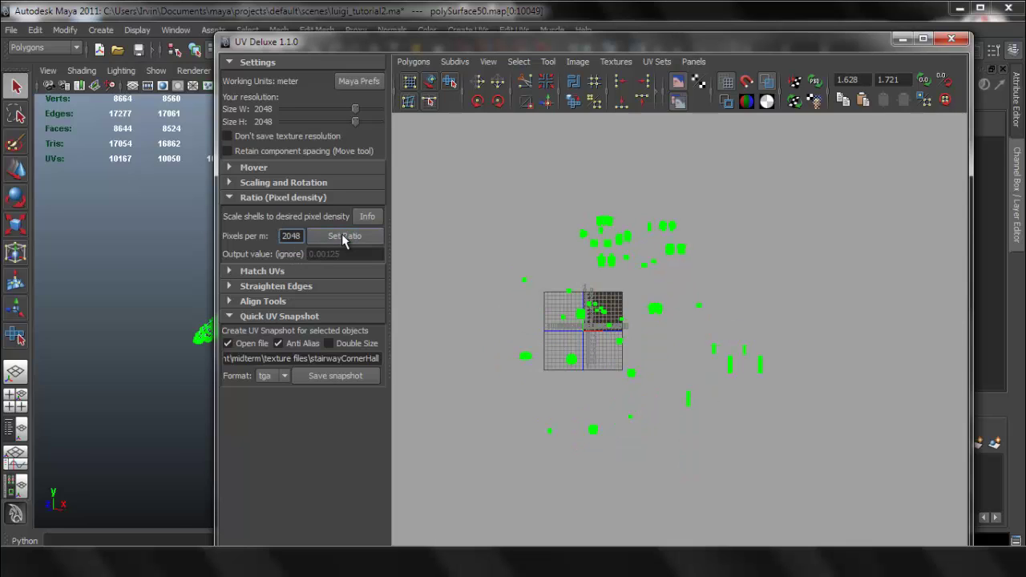
alt+middle_drag(622, 262, 616, 244)
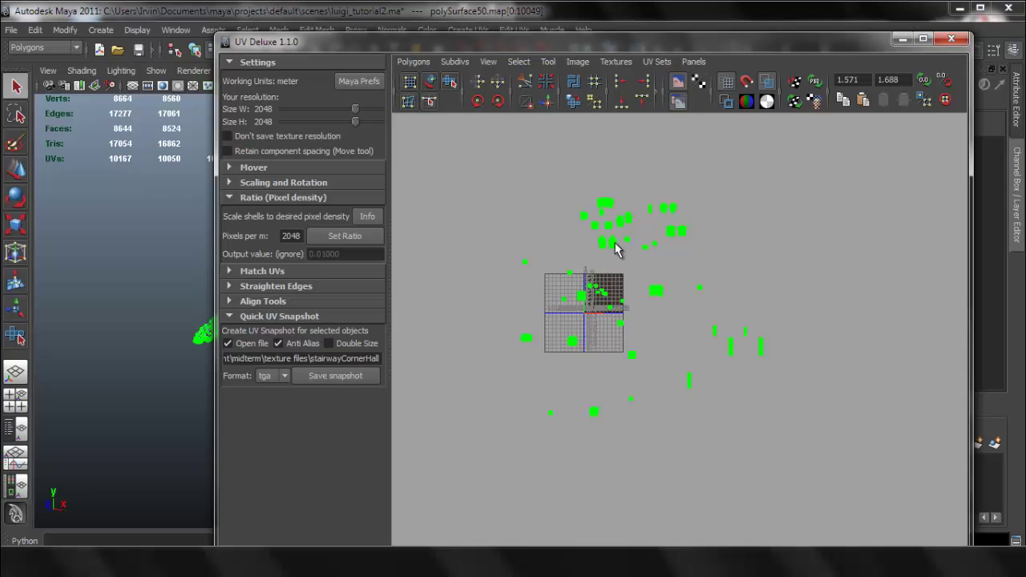
scroll(701, 345, up, 3)
alt+middle_drag(692, 337, 708, 352)
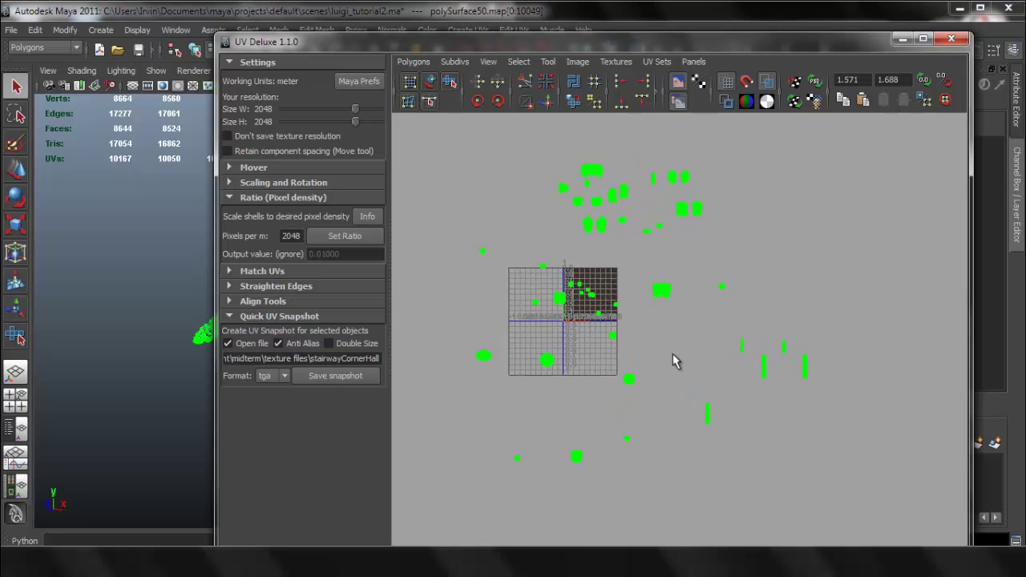
key(ctrl+z)
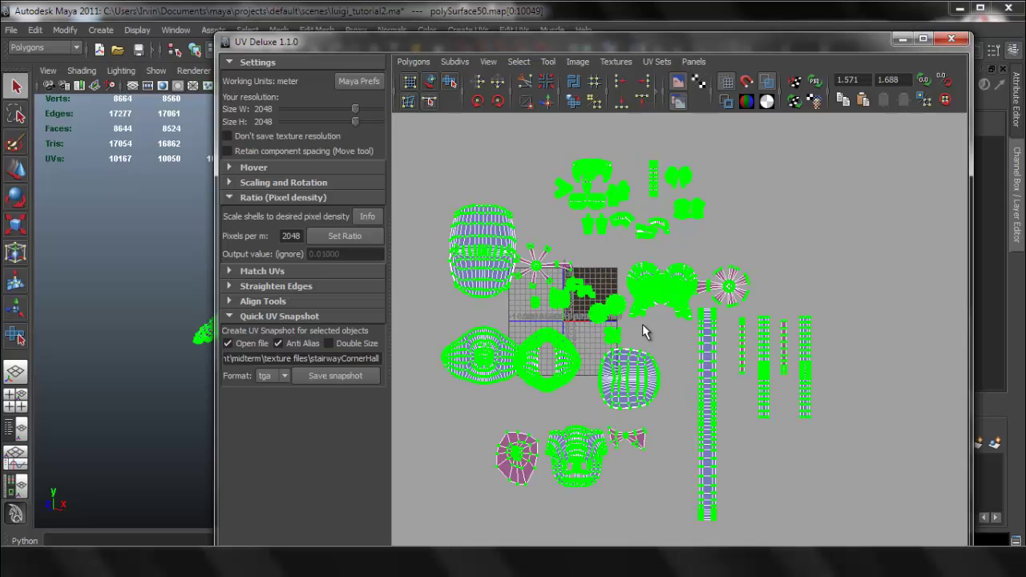
click(362, 242)
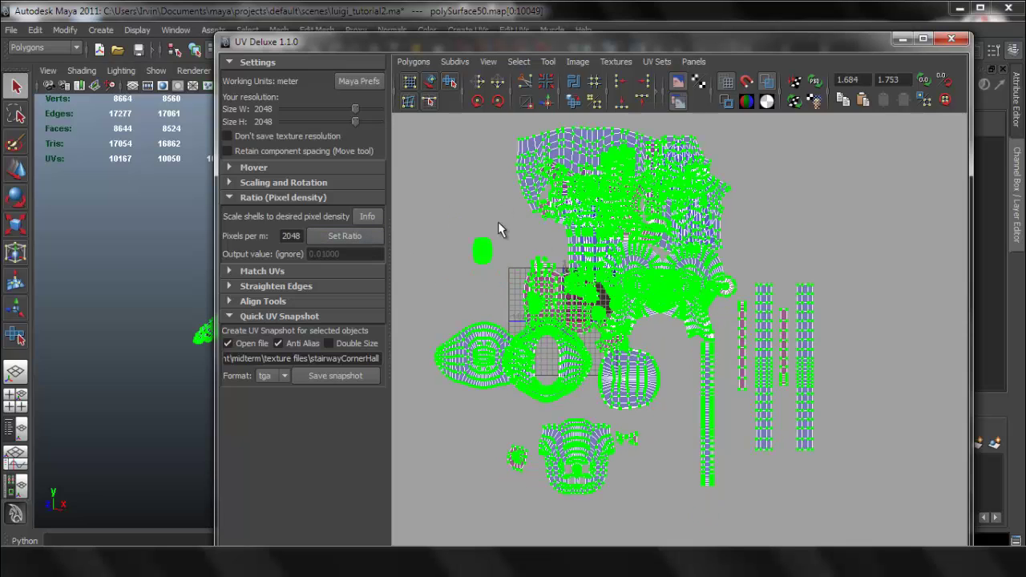
key(ctrl+z)
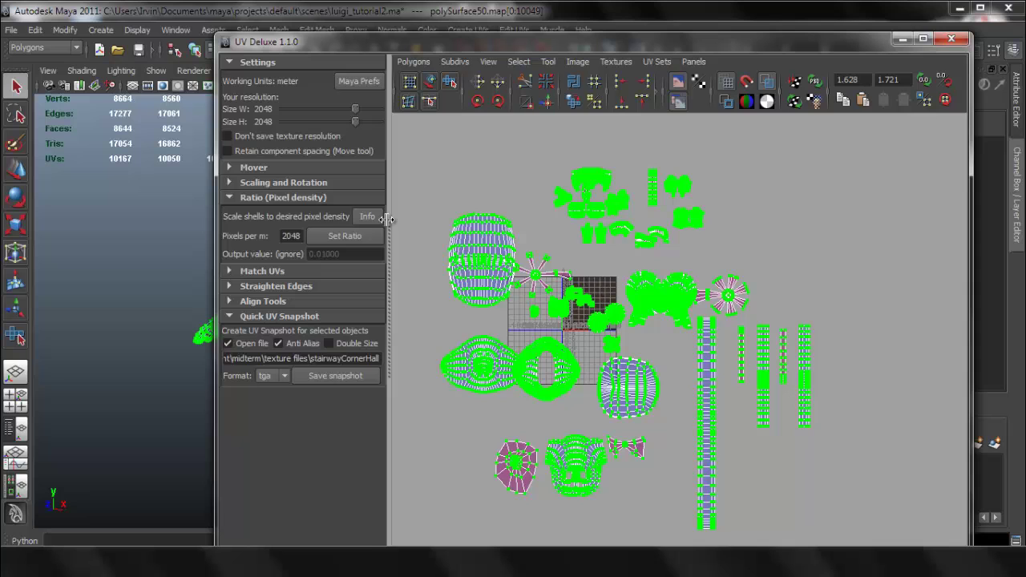
- Scale all selected UV shells to the 2048 pixels per m density
click(353, 242)
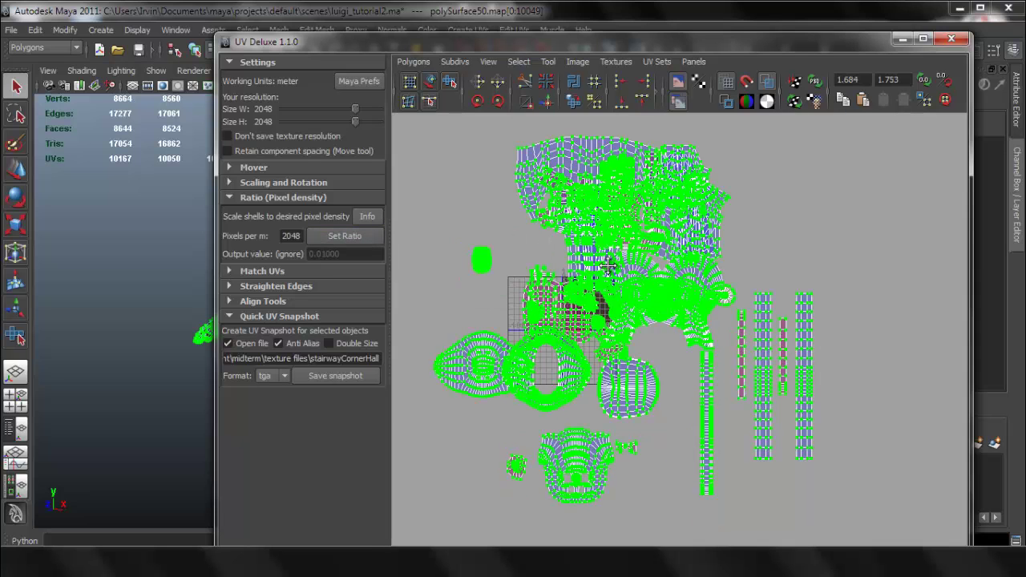
alt+middle_drag(601, 256, 607, 267)
alt+right_drag(659, 309, 564, 327)
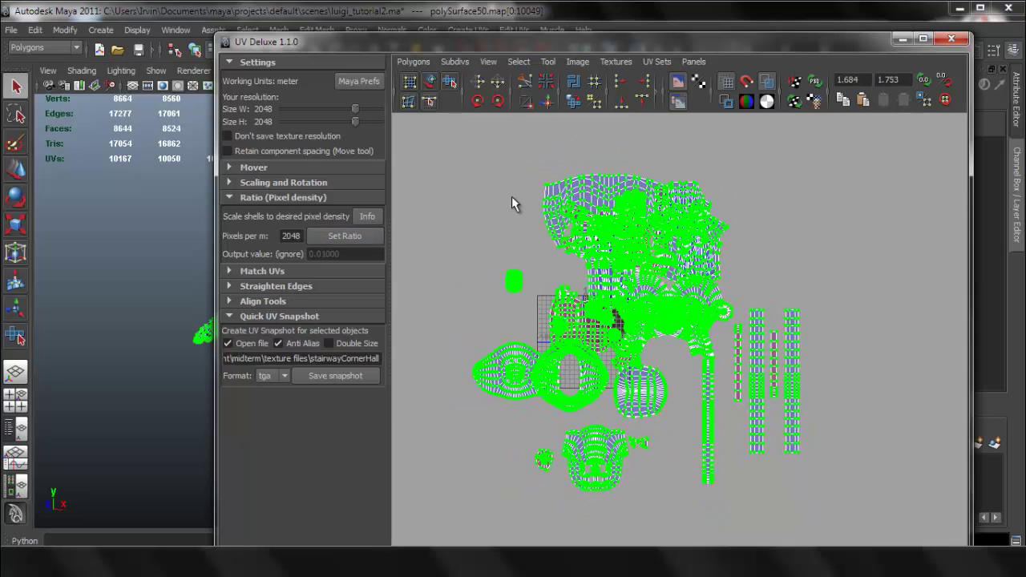
- Open the Layout UVs options and reset them to their default settings
click(415, 63)
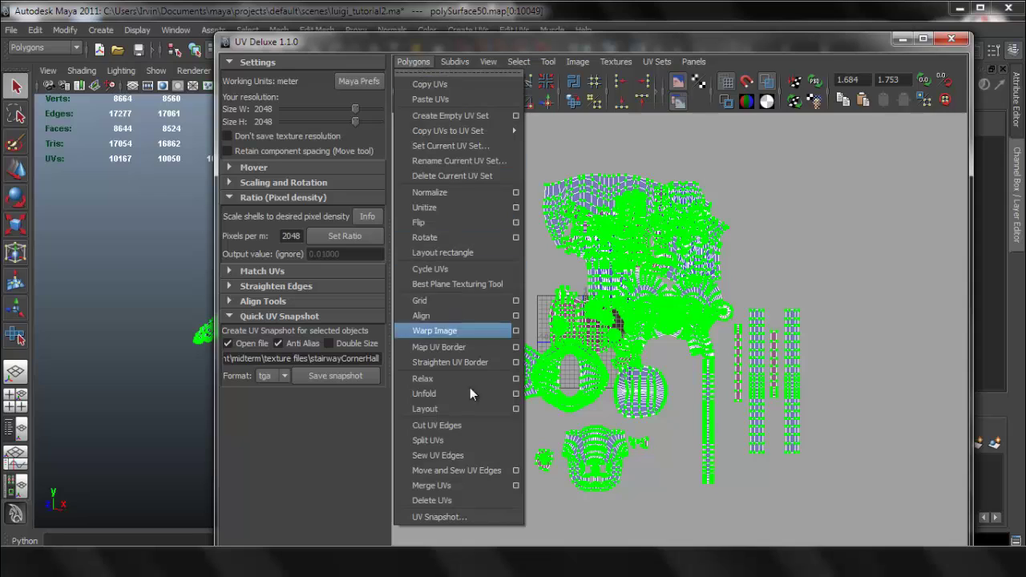
click(516, 409)
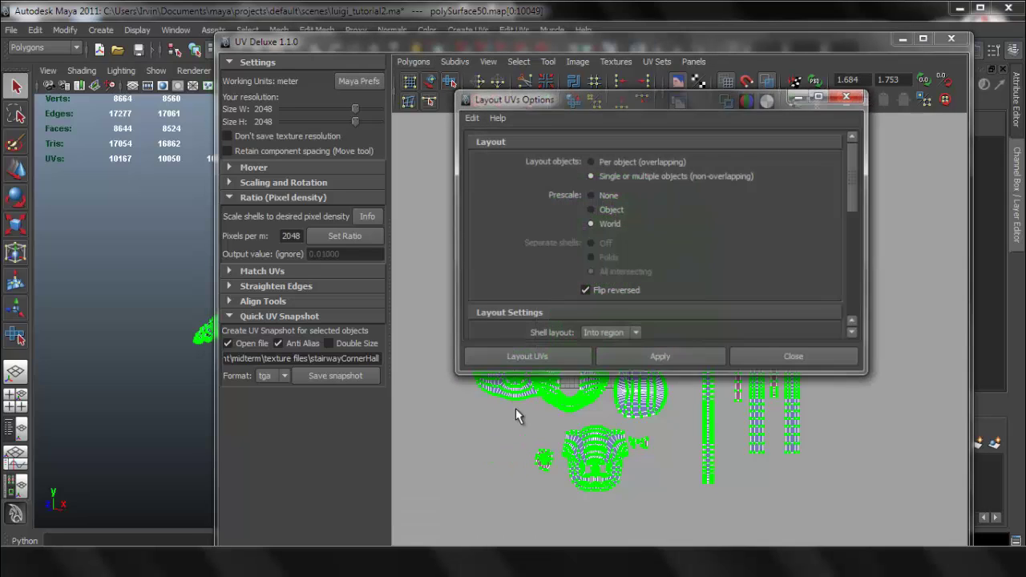
click(471, 118)
click(488, 148)
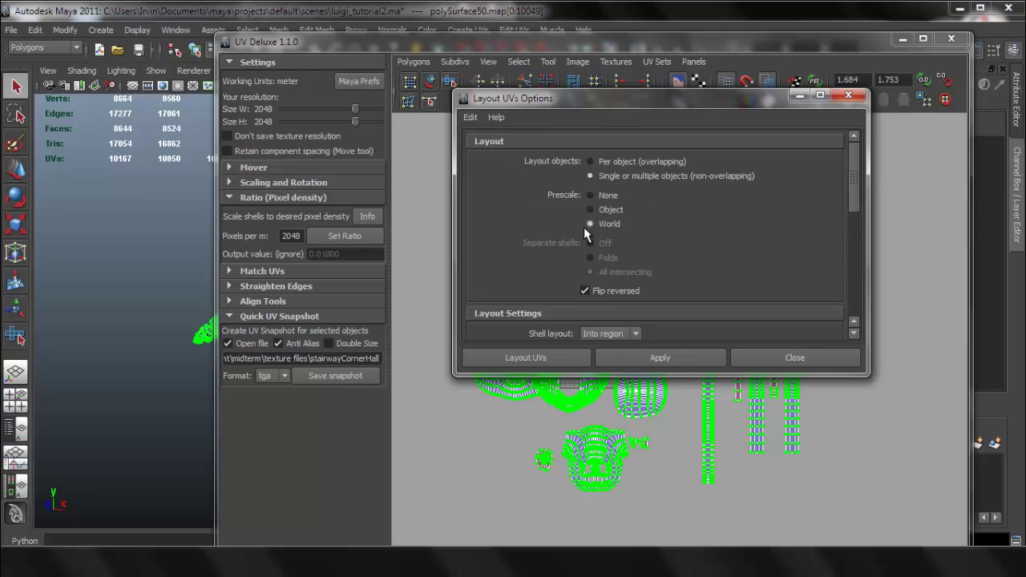
- Set the shell spacing preset to 1024 Map in the Layout UVs options and lay out the selected UVs
drag(859, 163, 848, 228)
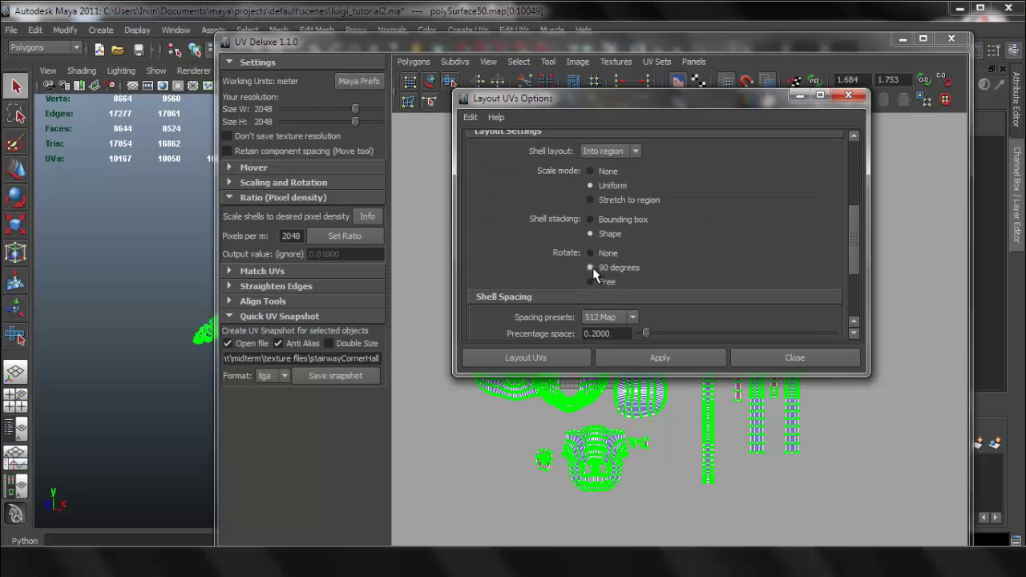
drag(855, 243, 852, 291)
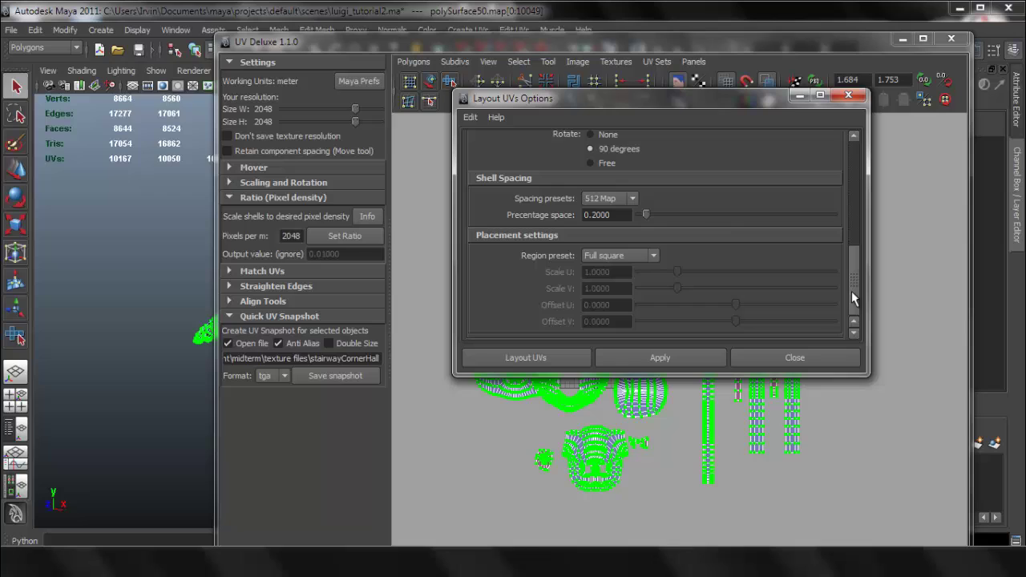
click(618, 199)
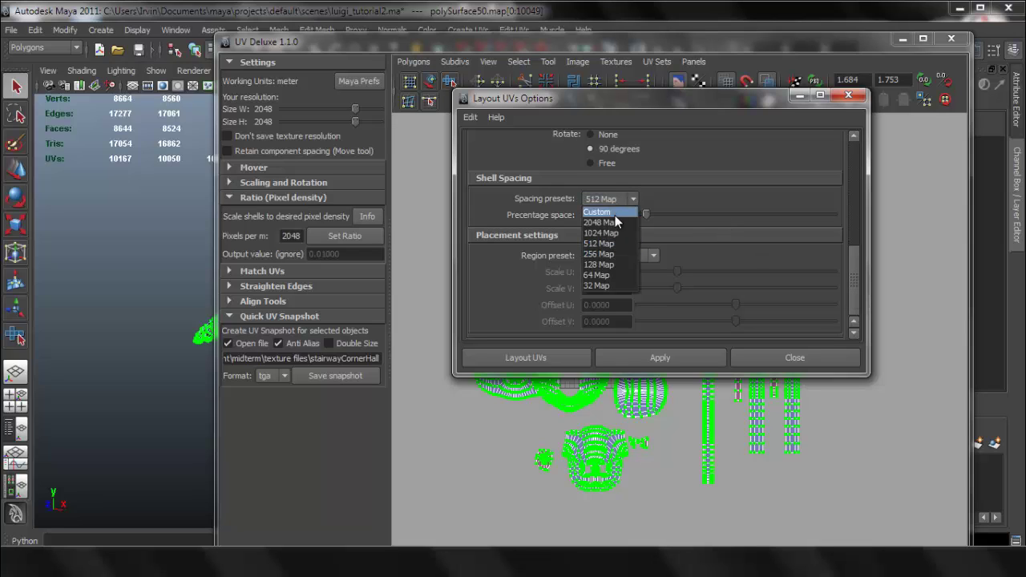
click(609, 223)
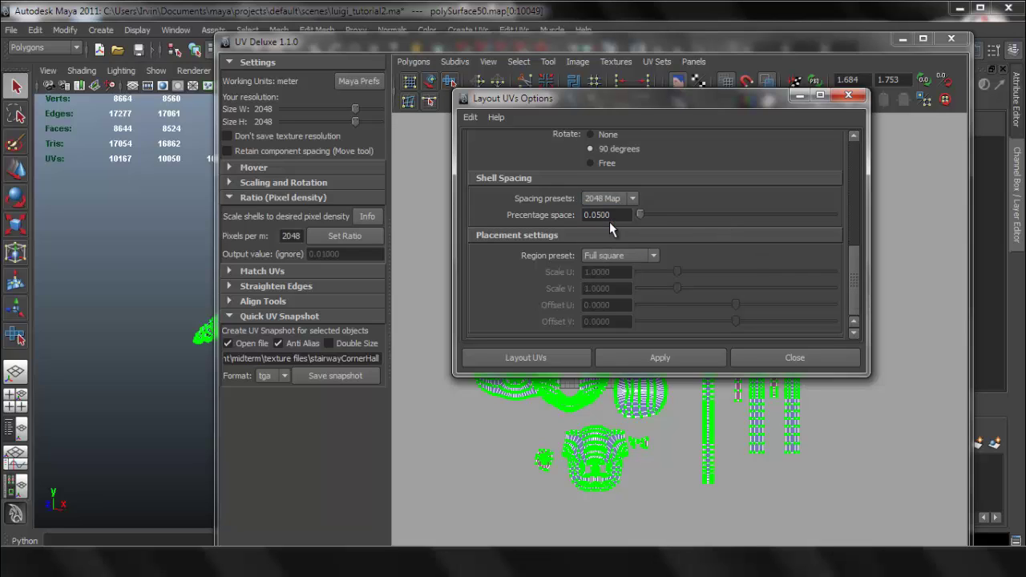
click(623, 198)
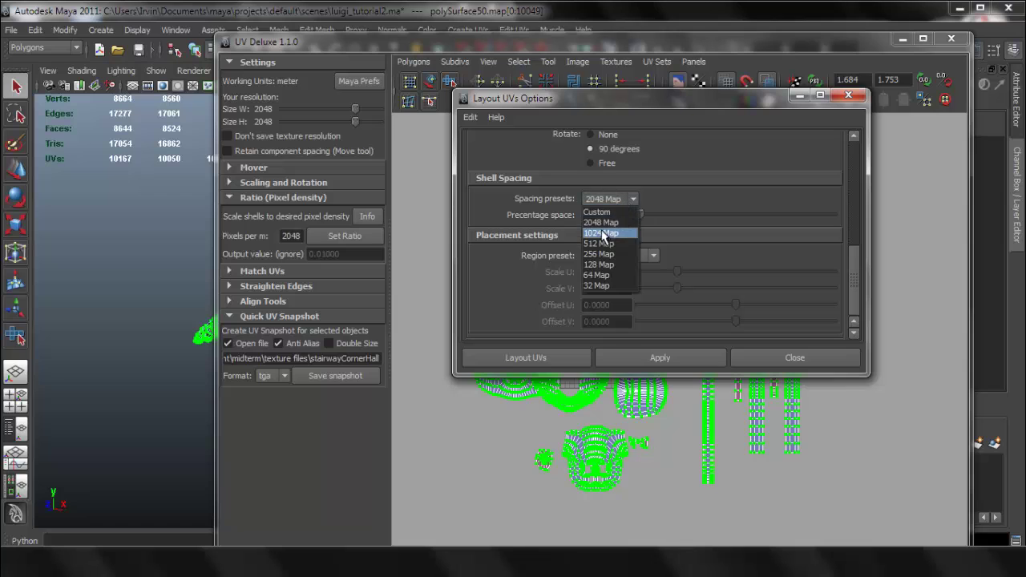
click(605, 230)
click(527, 358)
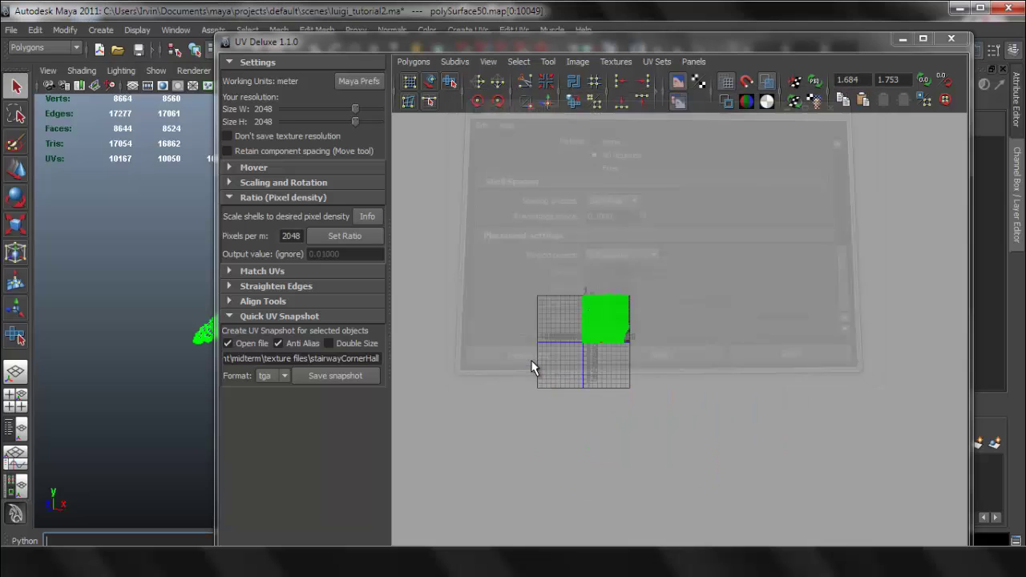
- Deselect the UVs and examine the packed shells across the whole texture square for spacing and overlaps
scroll(635, 314, up, 8)
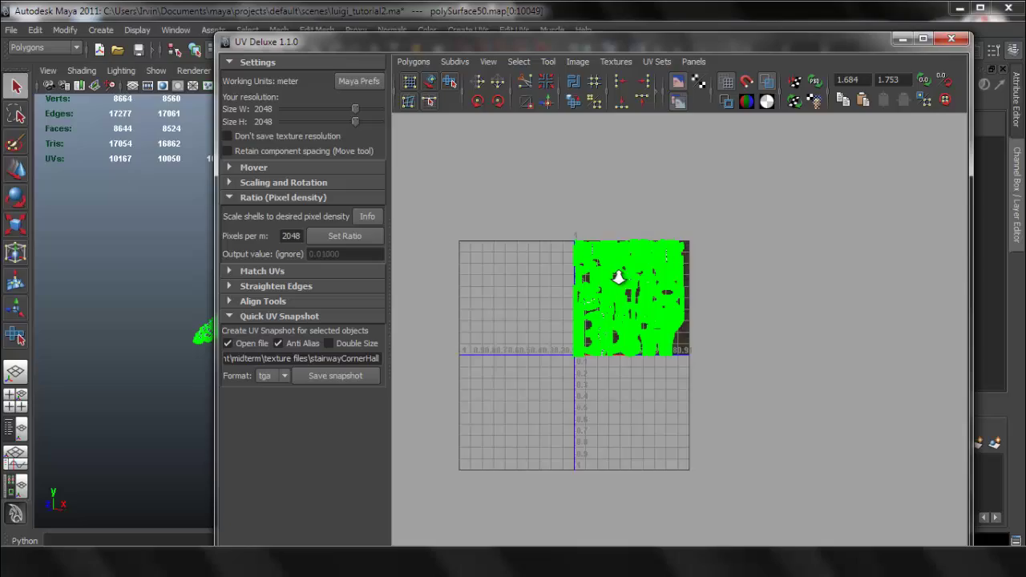
scroll(787, 366, up, 3)
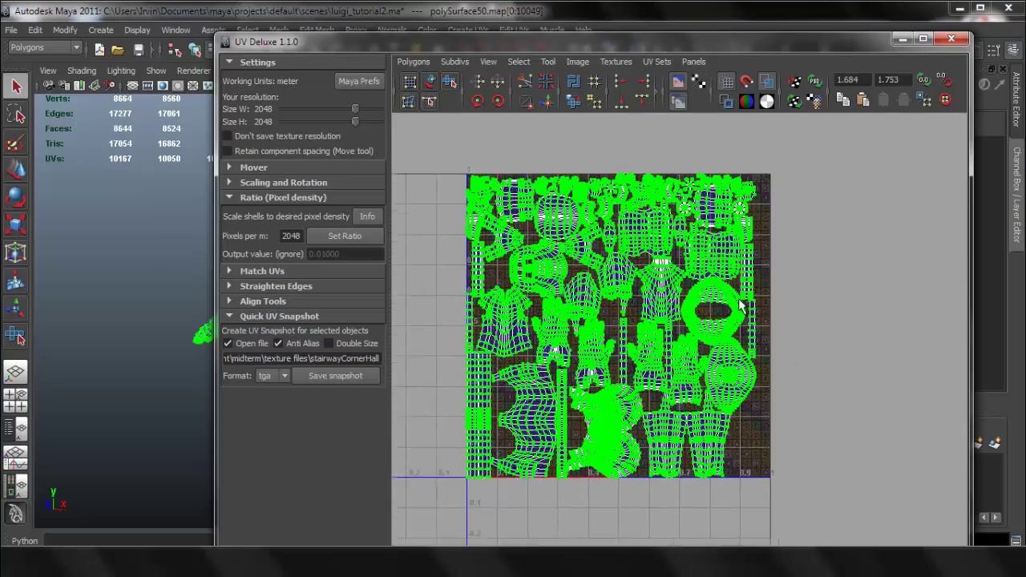
click(810, 249)
alt+middle_drag(810, 248, 822, 262)
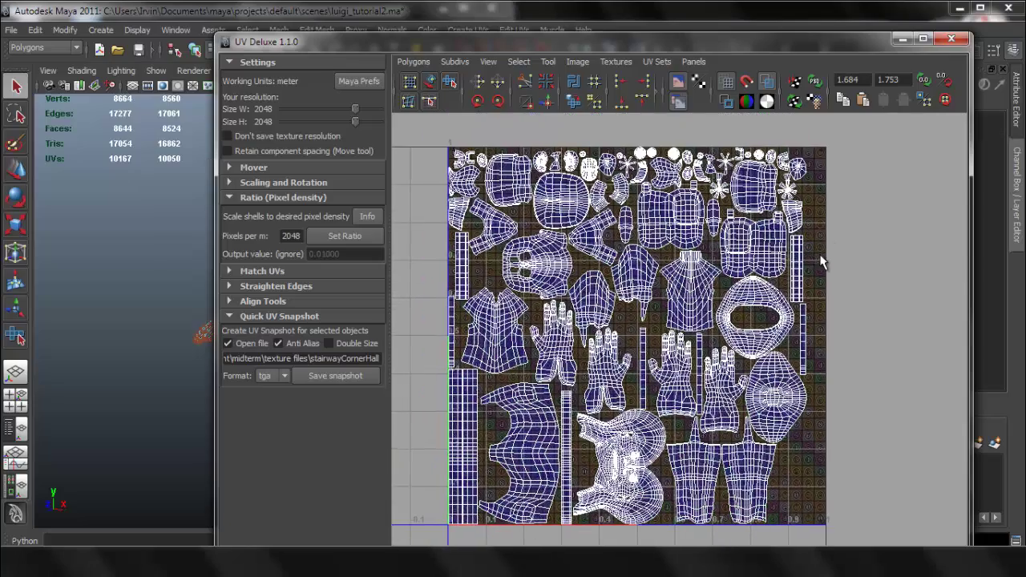
scroll(779, 253, up, 3)
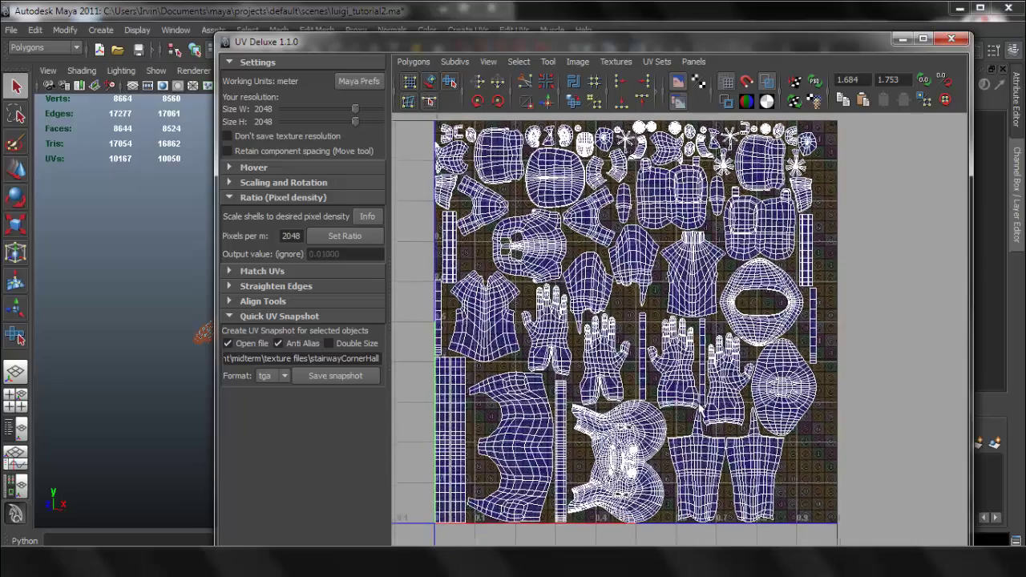
alt+middle_drag(696, 439, 716, 341)
scroll(663, 314, up, 2)
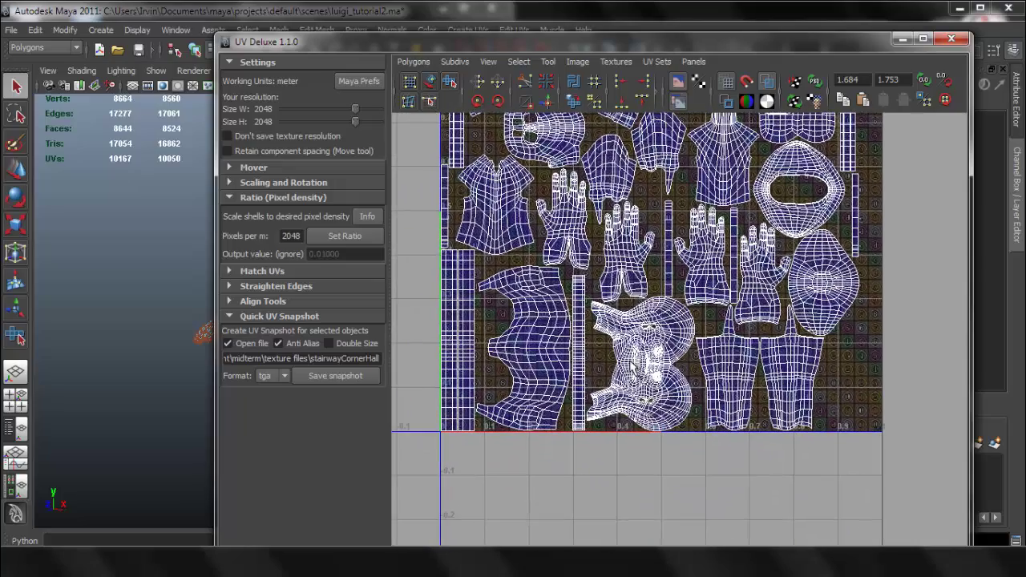
alt+middle_drag(776, 215, 745, 356)
alt+middle_drag(793, 257, 764, 332)
alt+right_drag(726, 321, 763, 290)
alt+middle_drag(767, 306, 728, 303)
alt+right_drag(731, 336, 769, 383)
alt+middle_drag(720, 368, 677, 429)
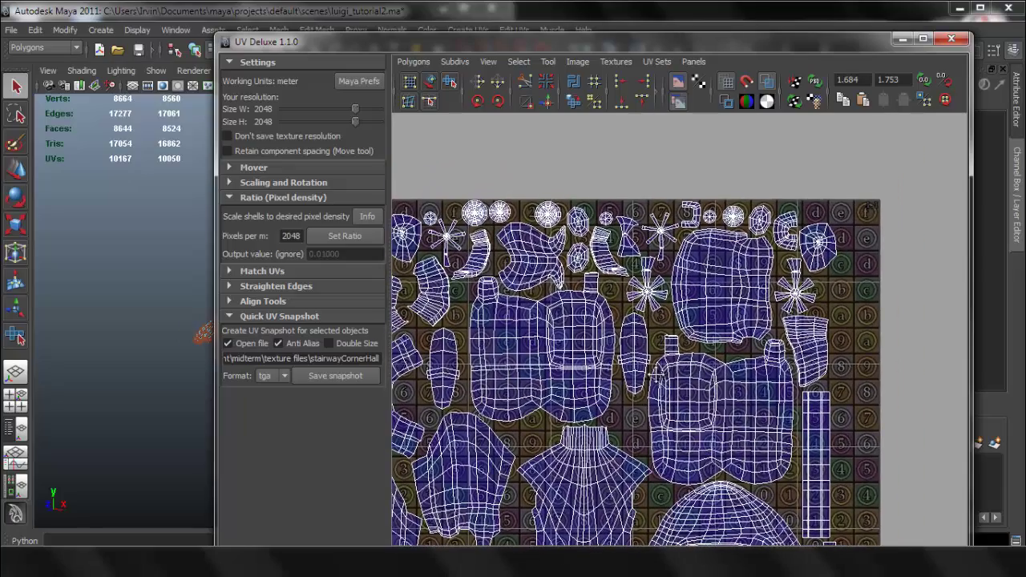
alt+middle_drag(654, 374, 686, 372)
scroll(838, 383, down, 6)
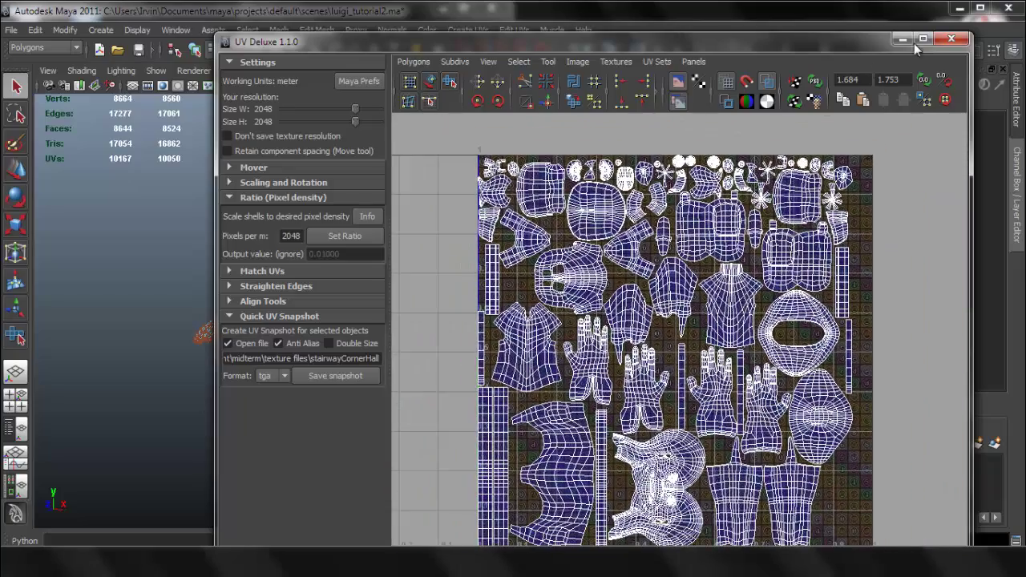
- Minimize the UV editor, select the character in object mode and inspect the checker texture on its torso and arm
click(903, 39)
right_drag(400, 270, 415, 240)
click(407, 246)
alt+drag(409, 246, 342, 331)
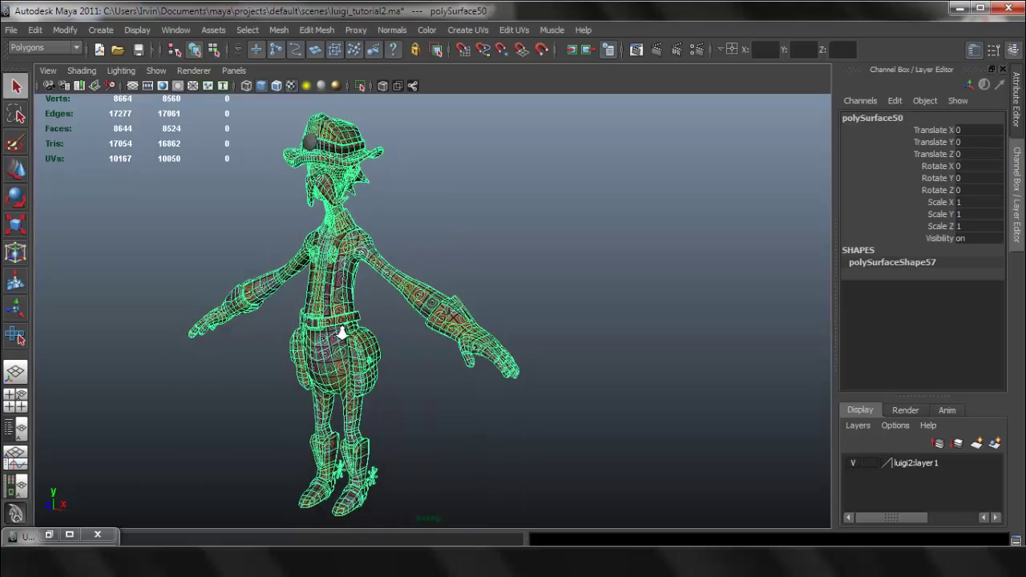
alt+right_drag(390, 374, 481, 353)
mouse_move(373, 290)
alt+right_down()
mouse_move(483, 377)
mouse_move(537, 340)
alt+right_up()
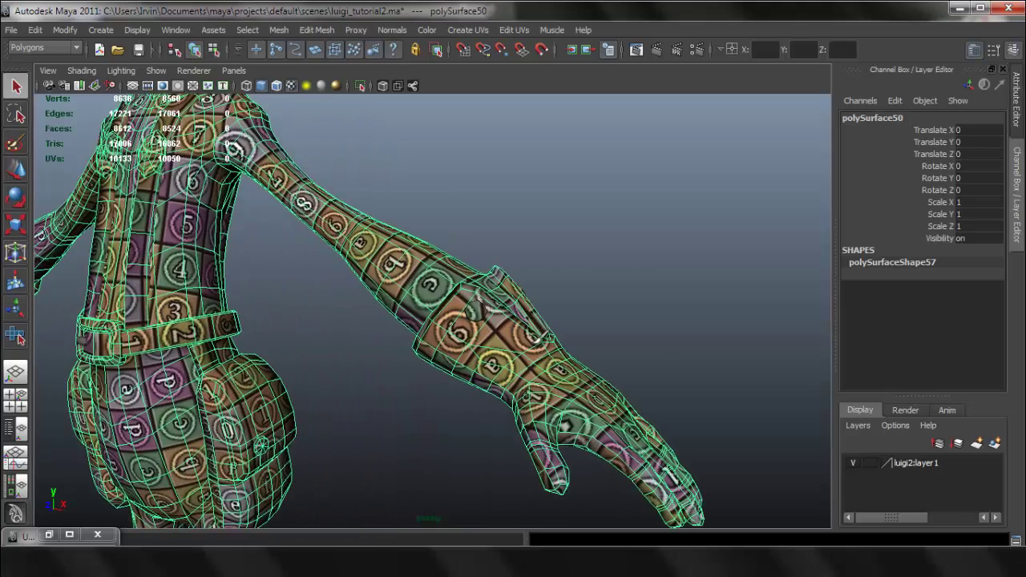
- Switch the viewport to shaded display without textures and check the character for parts still separate from the body mesh
key(5)
mouse_move(569, 309)
alt+mouse_down()
mouse_move(508, 314)
mouse_move(458, 297)
mouse_move(507, 305)
mouse_move(663, 273)
alt+mouse_up()
click(471, 321)
click(405, 250)
alt+right_drag(465, 272, 408, 254)
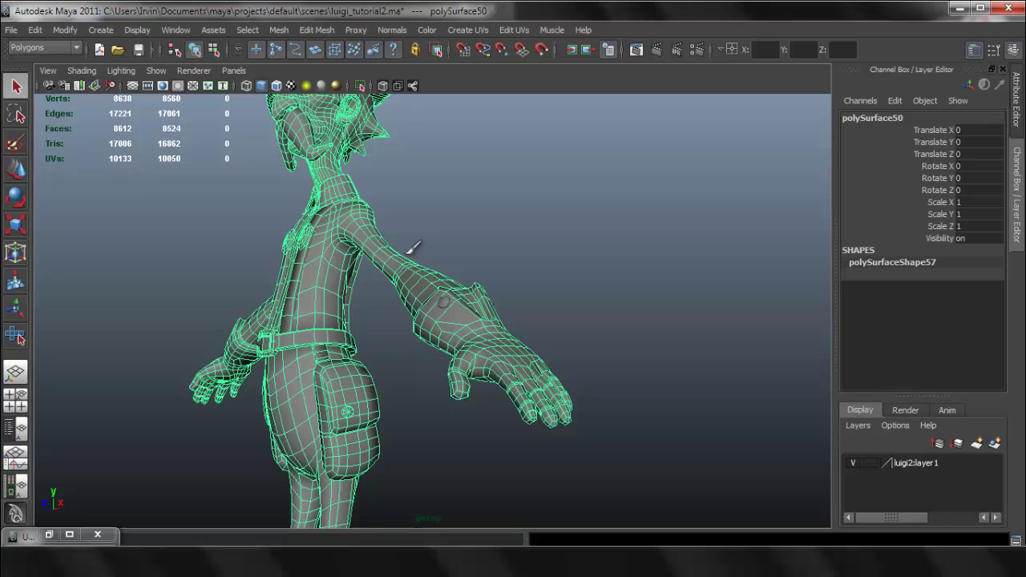
alt+drag(413, 249, 224, 356)
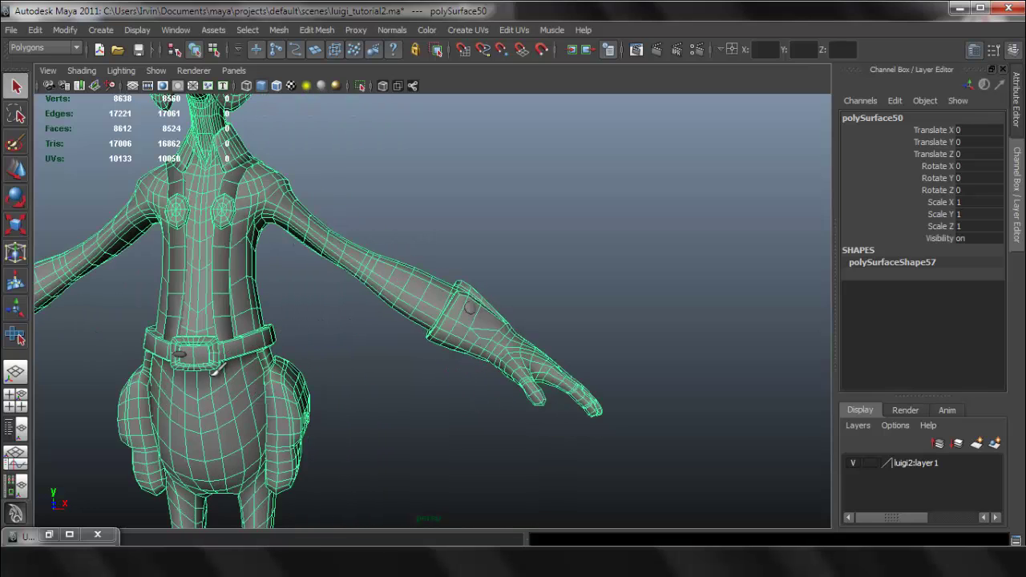
- Add the belt buckle's pin and the round hat emblem to the selection and combine them with the body mesh
click(180, 353)
alt+drag(277, 301, 270, 278)
shift+click(259, 276)
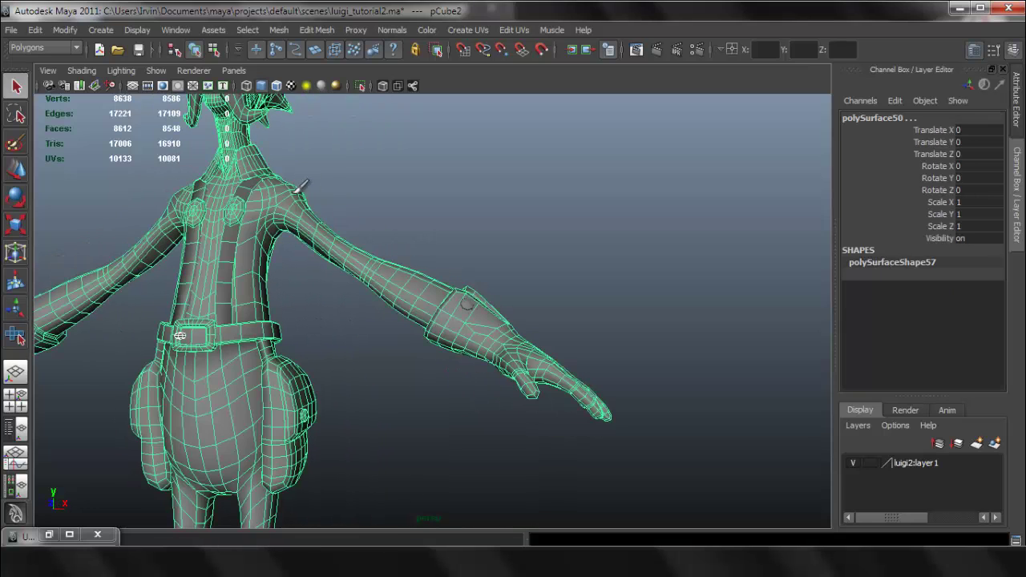
alt+drag(290, 121, 304, 104)
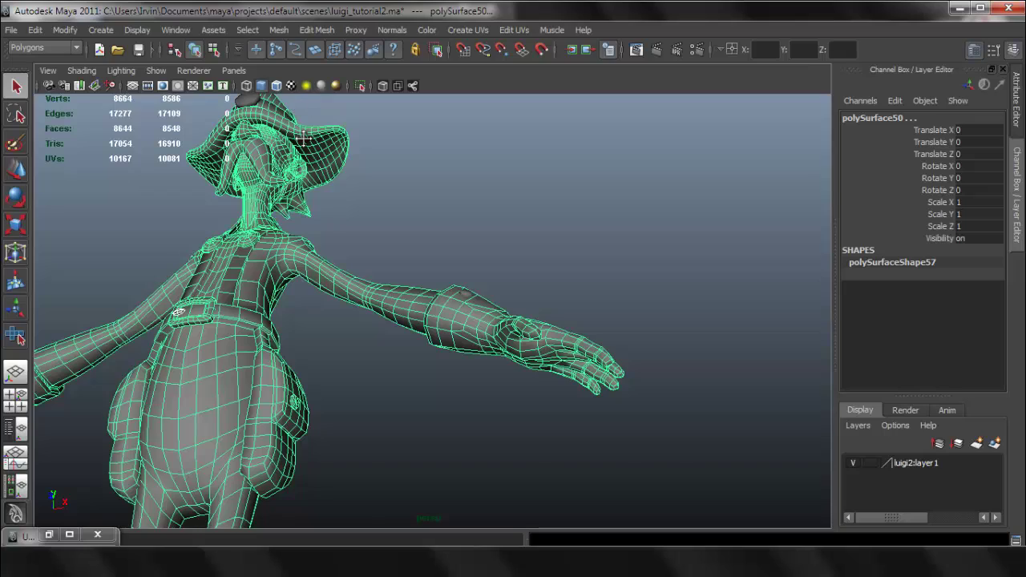
alt+drag(304, 139, 290, 149)
click(317, 125)
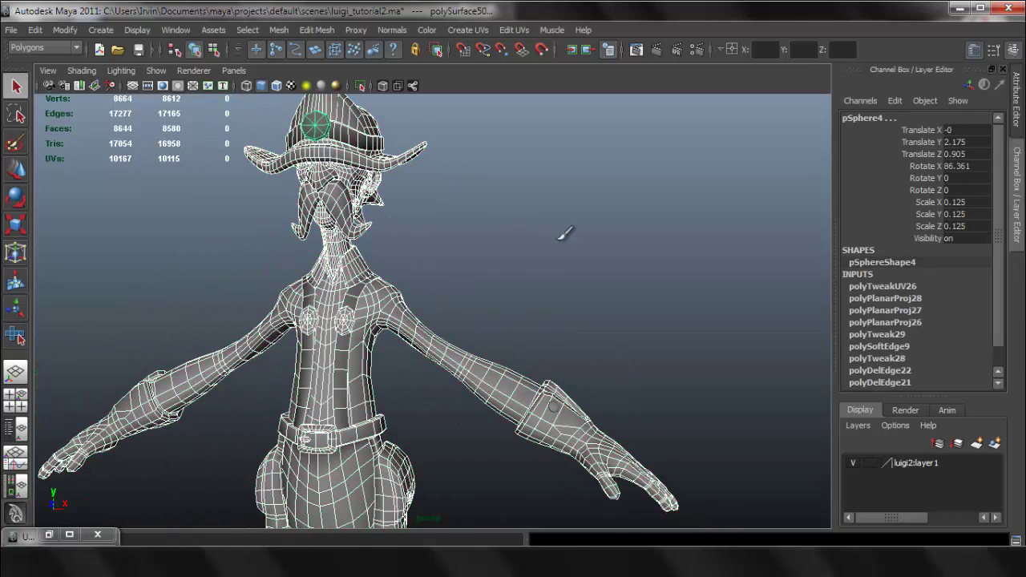
alt+right_drag(565, 232, 348, 178)
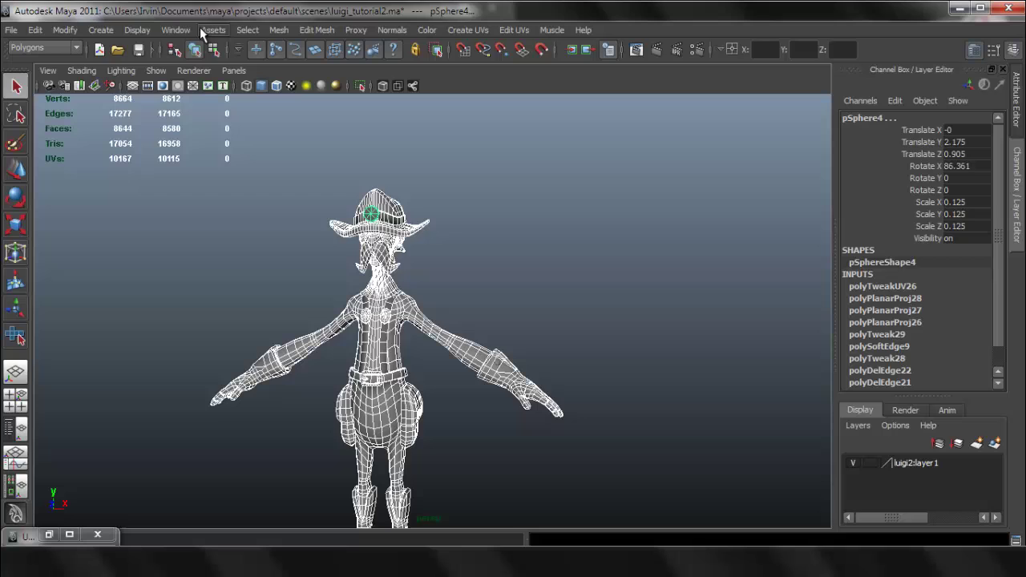
click(278, 30)
click(294, 51)
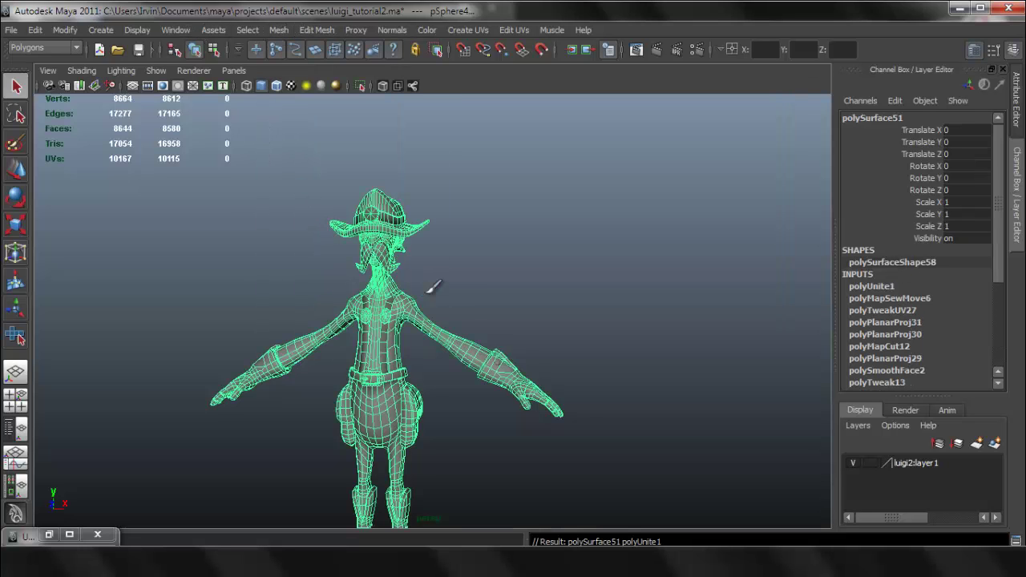
- Restore the UV editor, select all UVs of the combined mesh and scale the shells to 2048 pixels per m
alt+drag(430, 290, 236, 379)
click(50, 535)
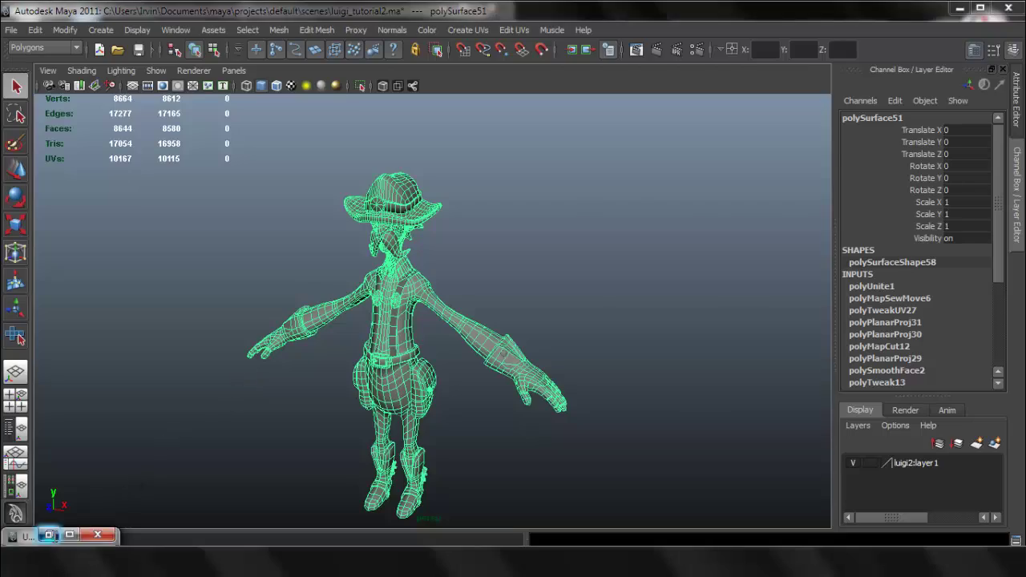
scroll(618, 412, down, 10)
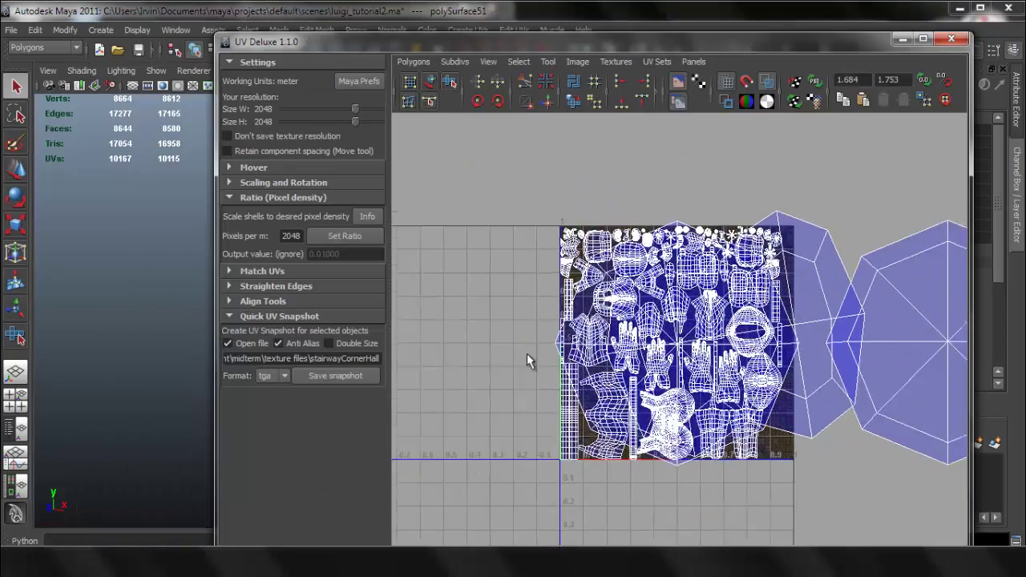
alt+middle_drag(619, 347, 517, 329)
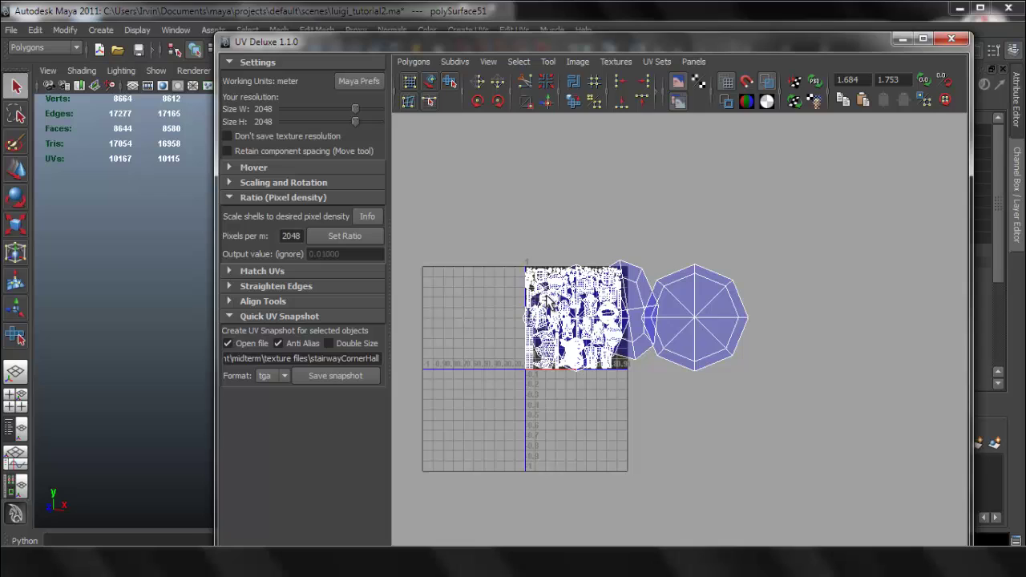
drag(466, 175, 502, 218)
drag(572, 290, 788, 435)
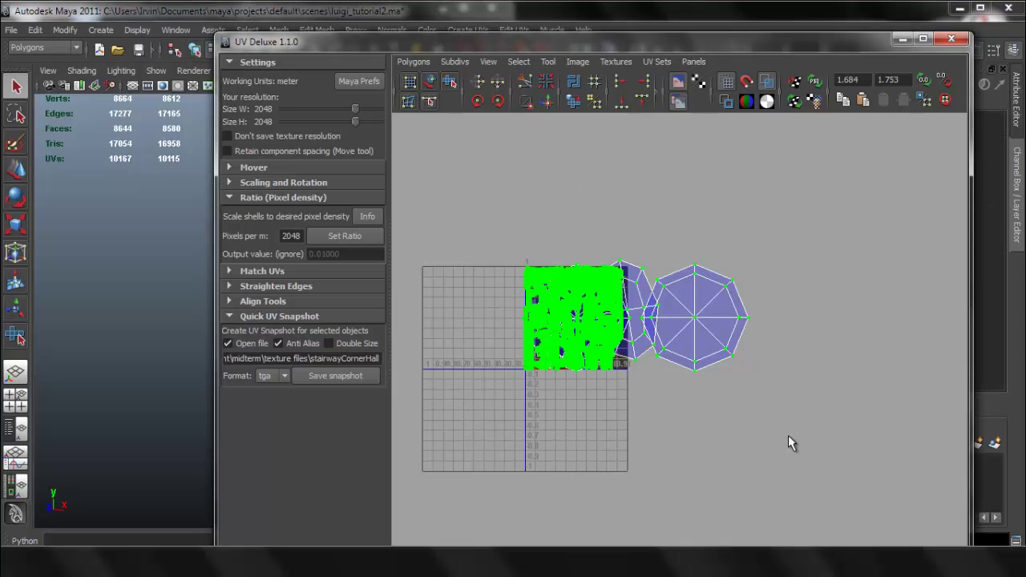
click(360, 240)
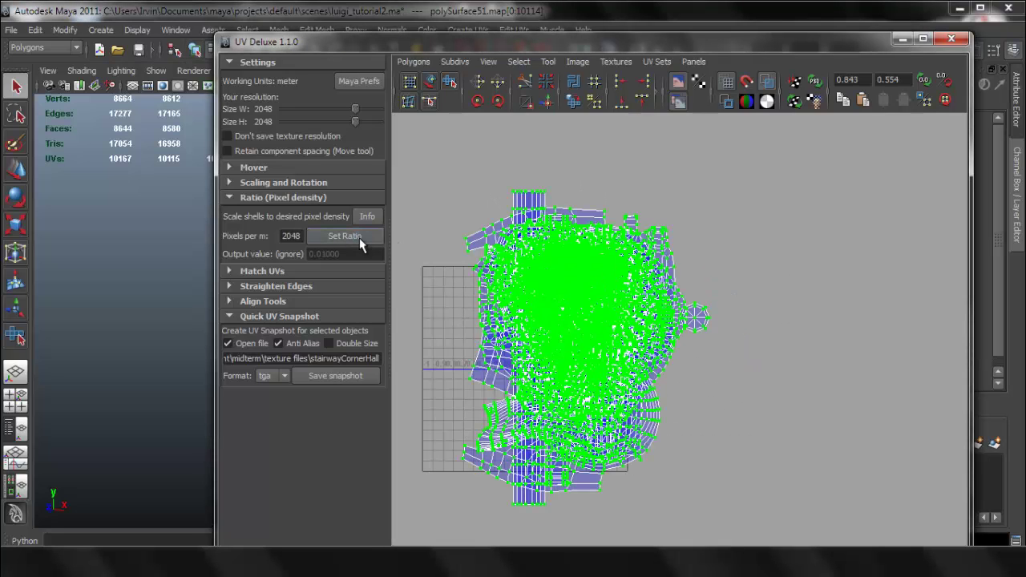
- Lay out all selected shells again with the current layout options, then deselect the UVs and review the packing
click(414, 62)
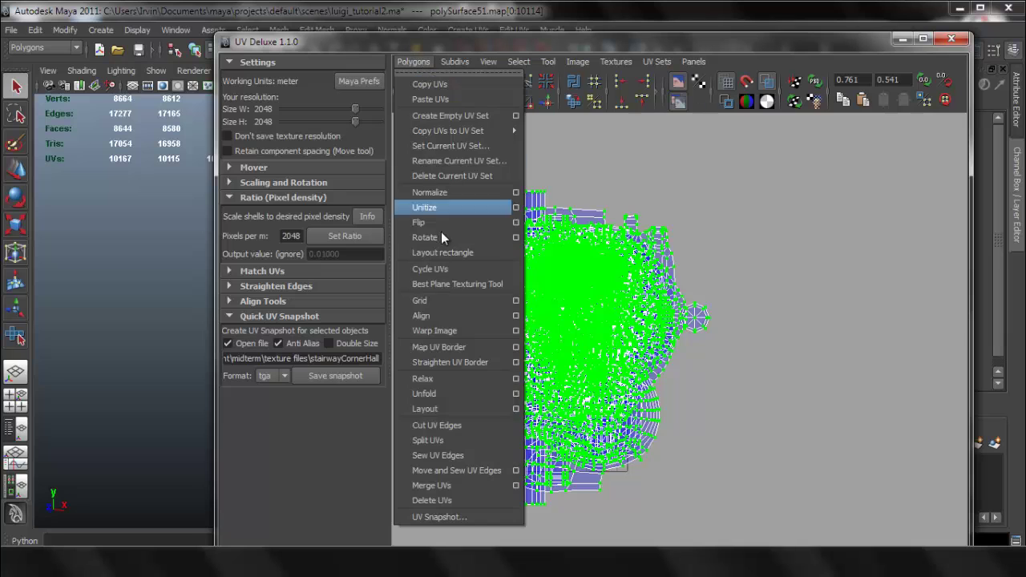
click(461, 410)
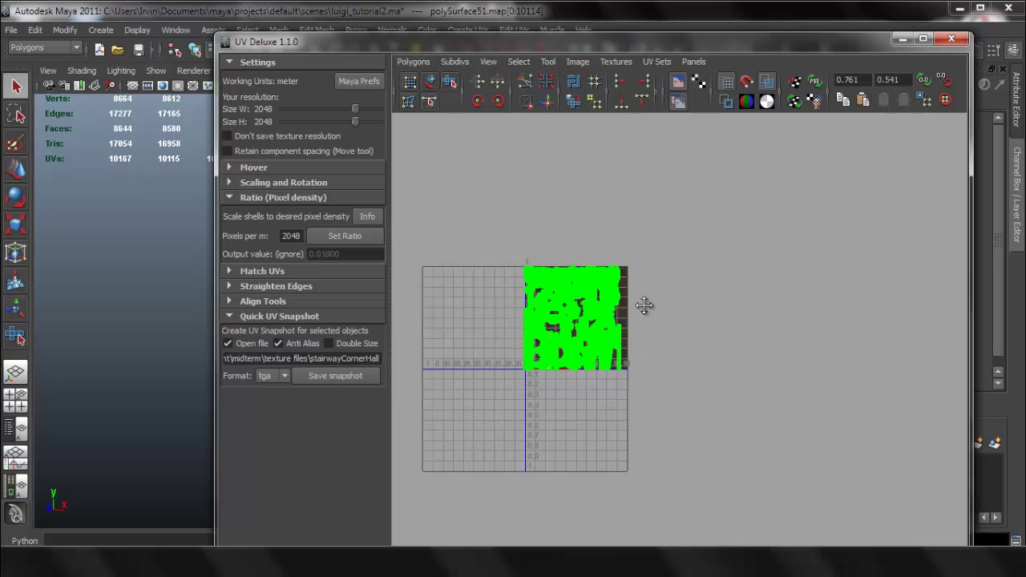
alt+middle_drag(644, 306, 659, 311)
scroll(661, 284, up, 8)
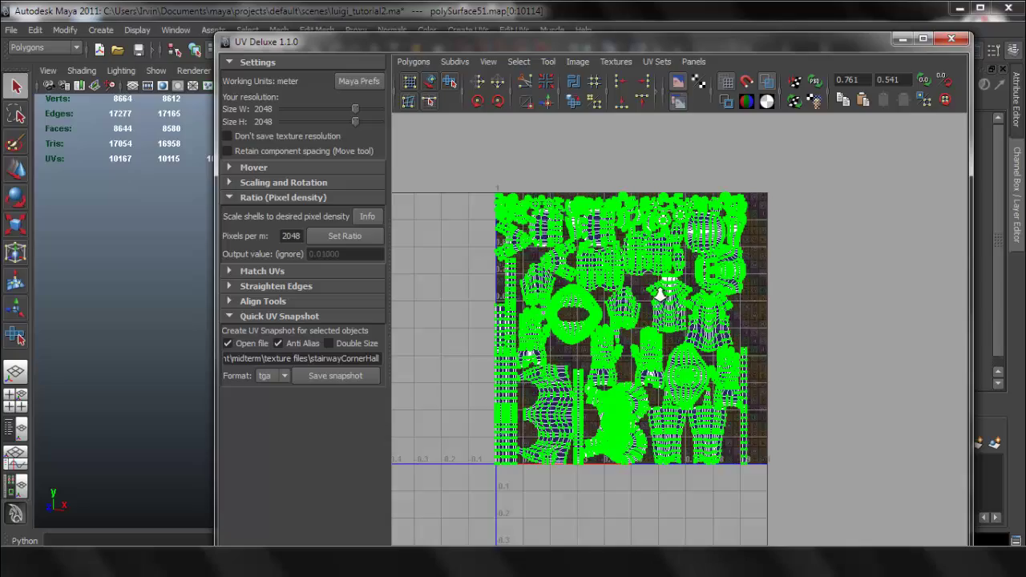
alt+right_drag(659, 295, 781, 317)
click(780, 317)
alt+middle_drag(776, 317, 784, 312)
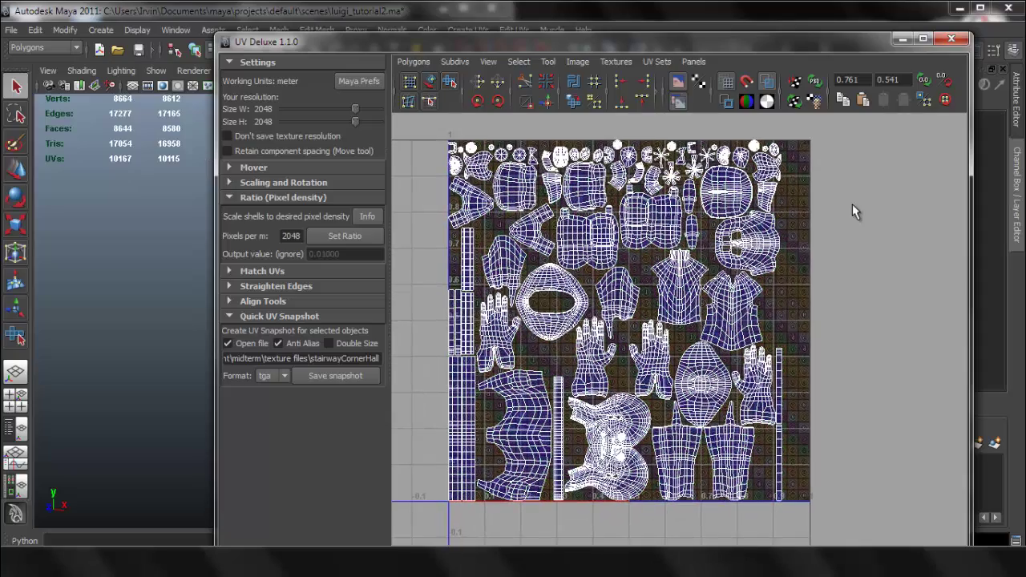
- Minimize the UV editor and select the combined character mesh in object mode, with the torso and arm in close view
click(904, 40)
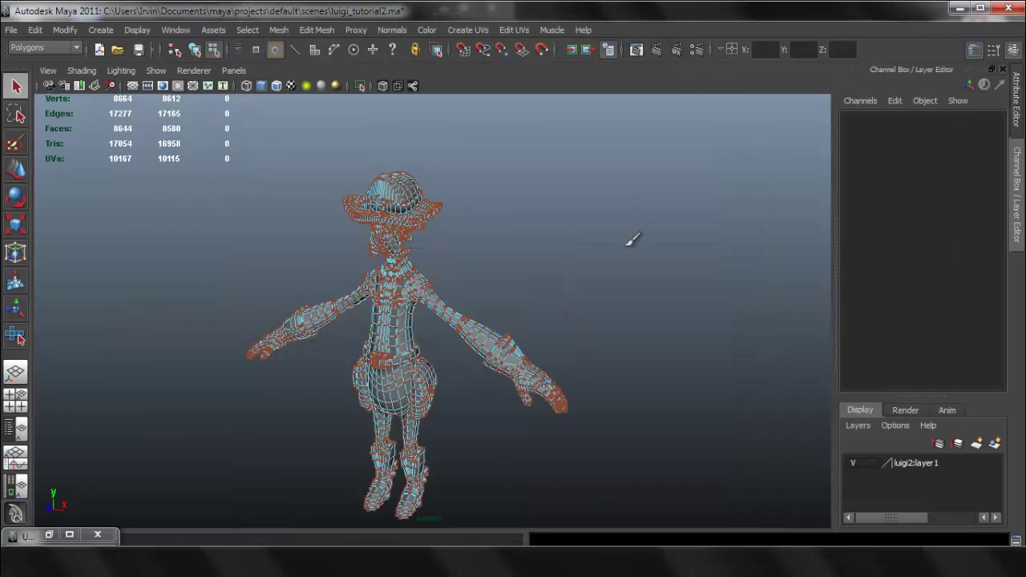
alt+drag(562, 239, 529, 389)
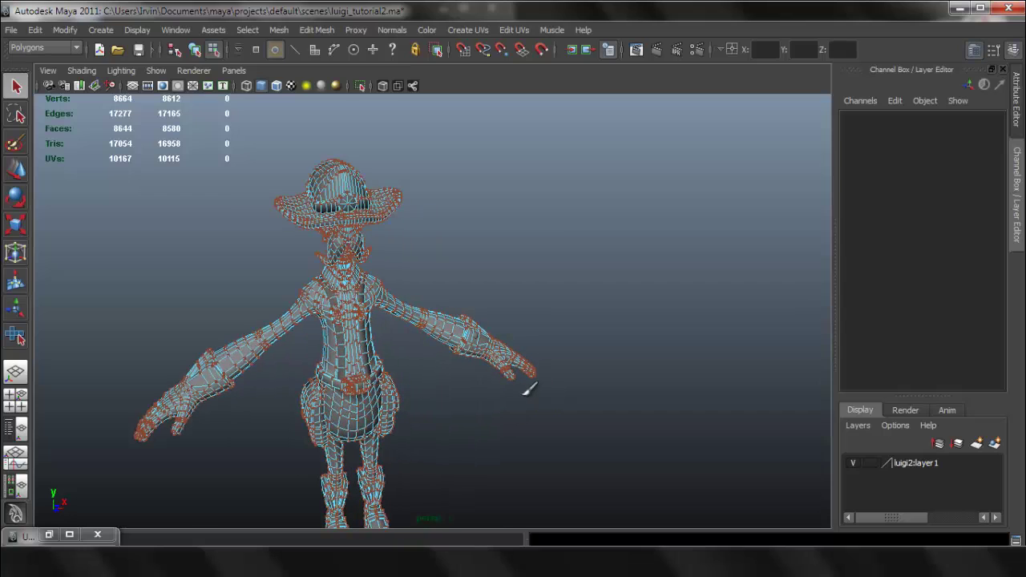
alt+right_drag(530, 390, 825, 440)
alt+right_drag(553, 377, 705, 389)
alt+drag(477, 320, 418, 320)
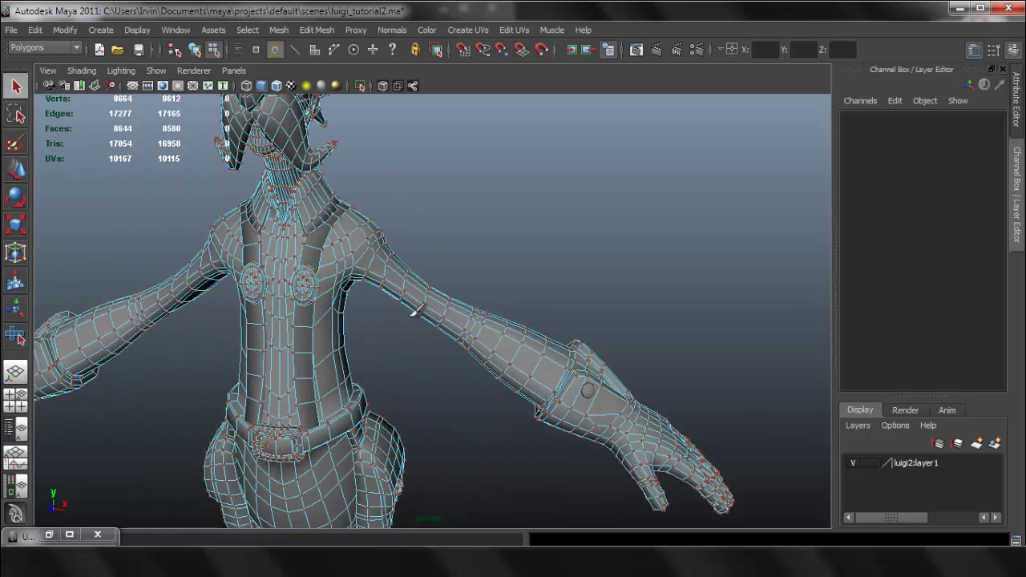
right_drag(394, 254, 448, 236)
click(421, 265)
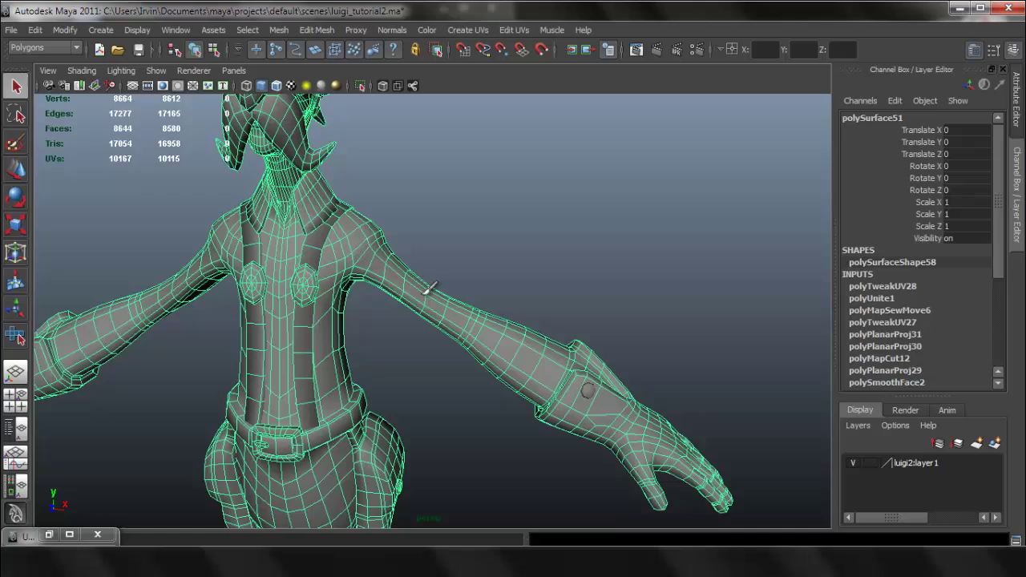
- Switch the combined character mesh to face selection and select all faces of the button on the hip pouch
alt+drag(484, 318, 565, 351)
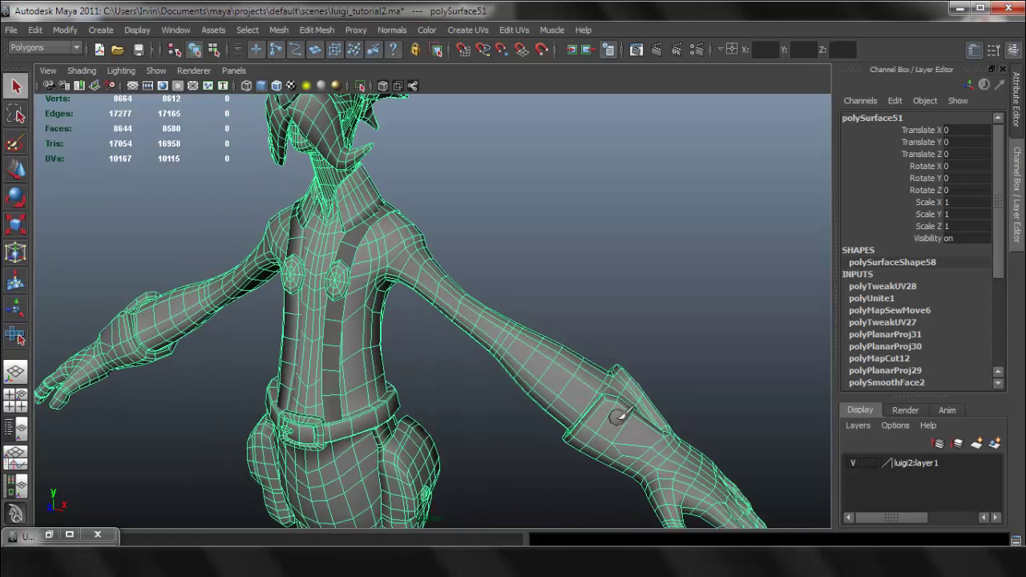
alt+drag(516, 420, 492, 422)
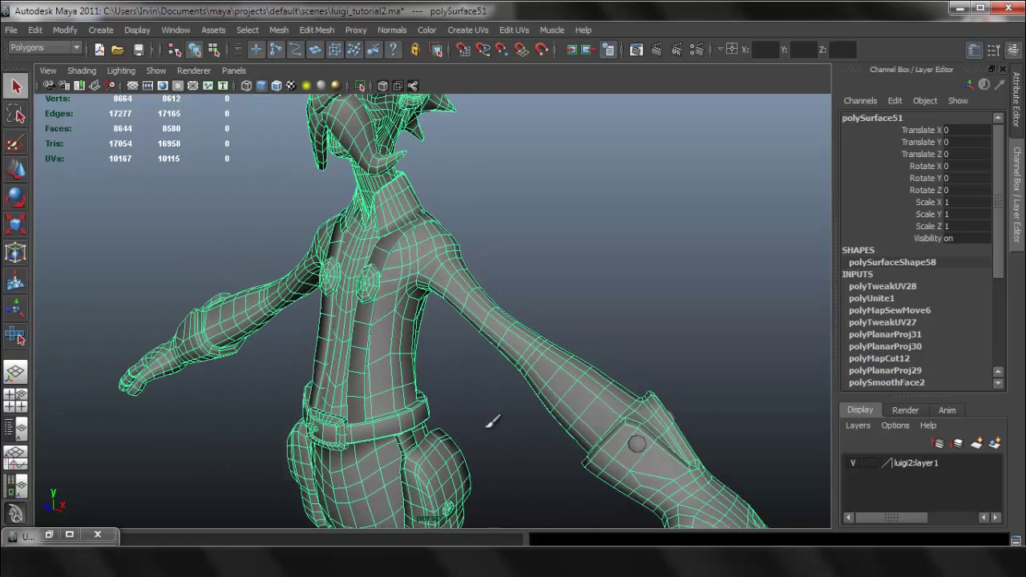
alt+right_drag(471, 401, 420, 239)
alt+right_drag(367, 337, 545, 401)
alt+middle_drag(485, 304, 440, 166)
alt+right_drag(451, 388, 454, 388)
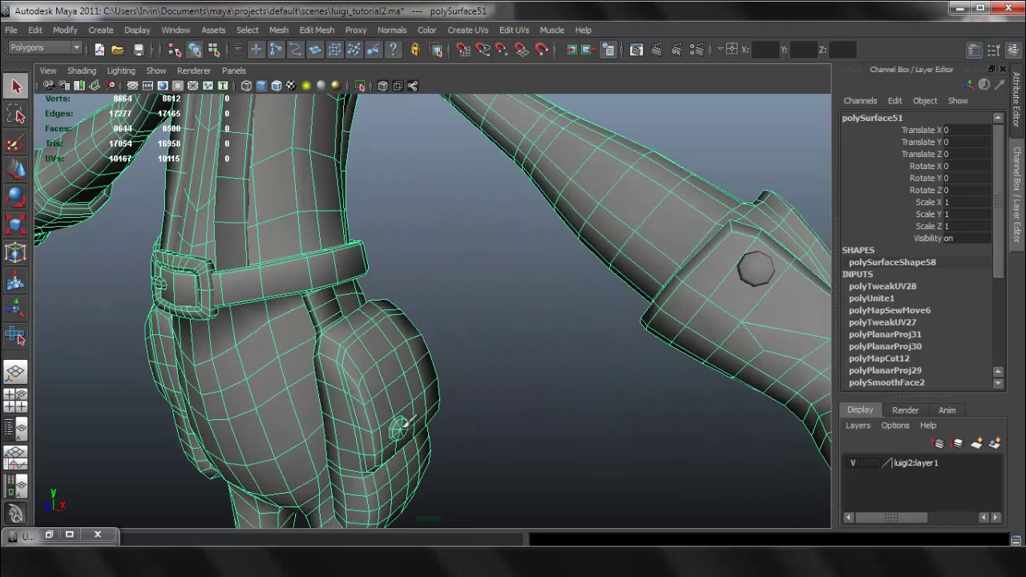
right_drag(394, 402, 395, 339)
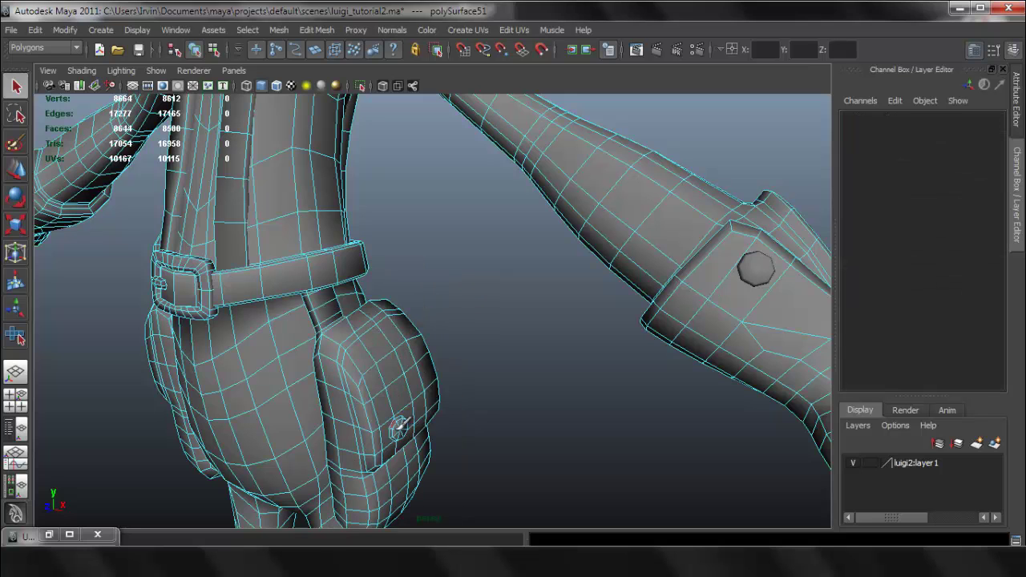
click(440, 396)
key(f)
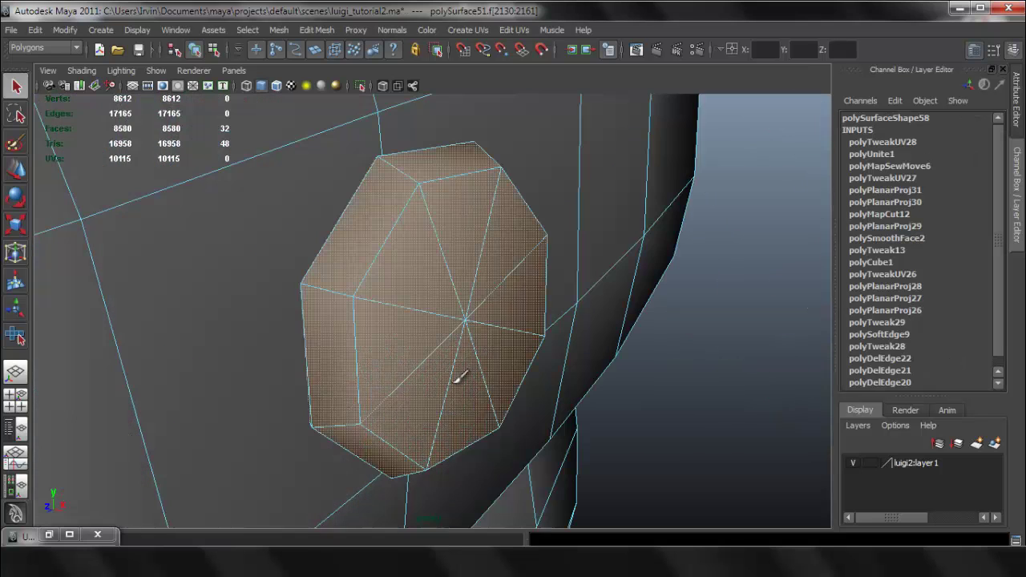
key([)
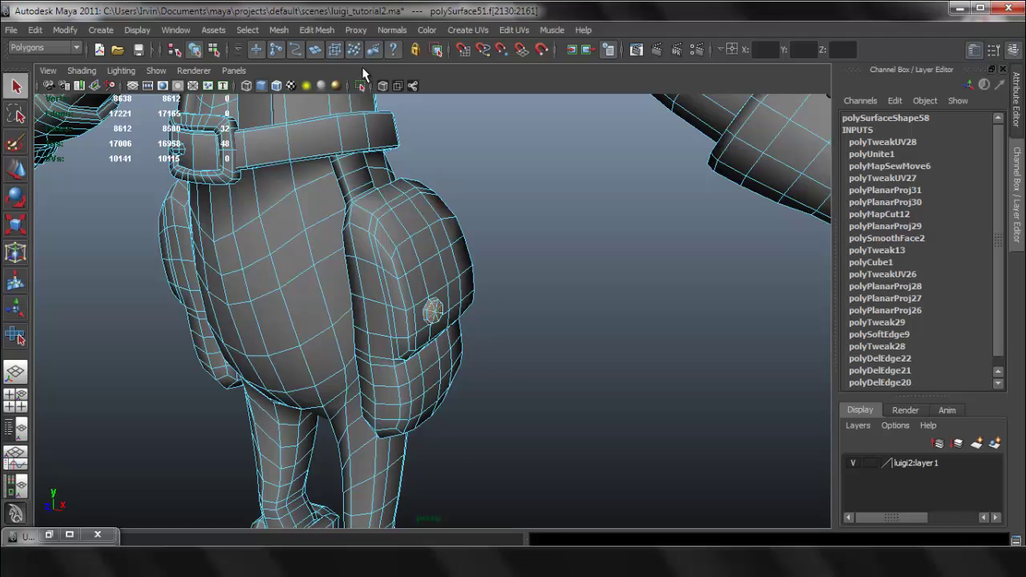
- Duplicate the selected button faces as a separate mesh and select only that duplicate in object mode
click(320, 29)
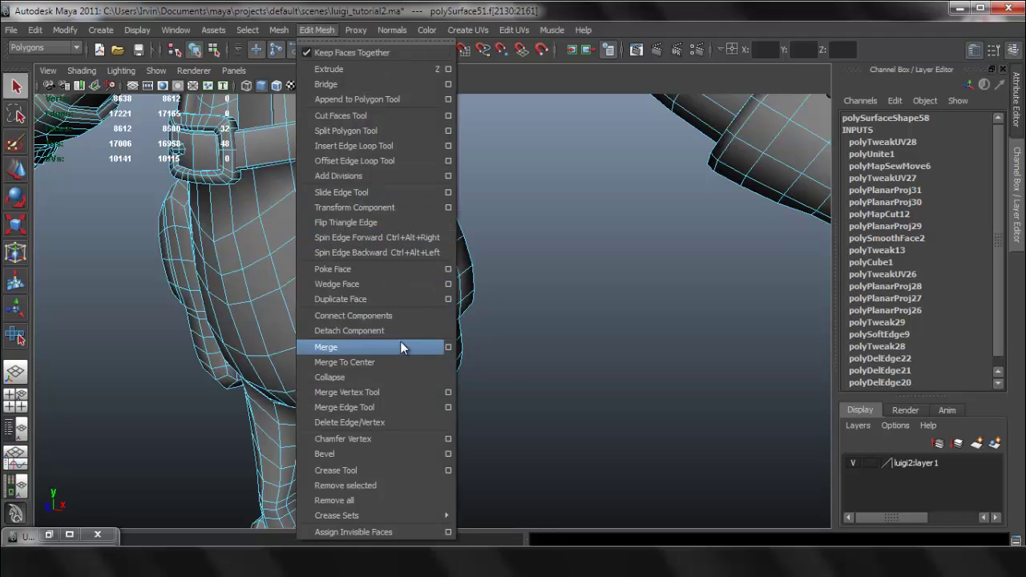
click(388, 298)
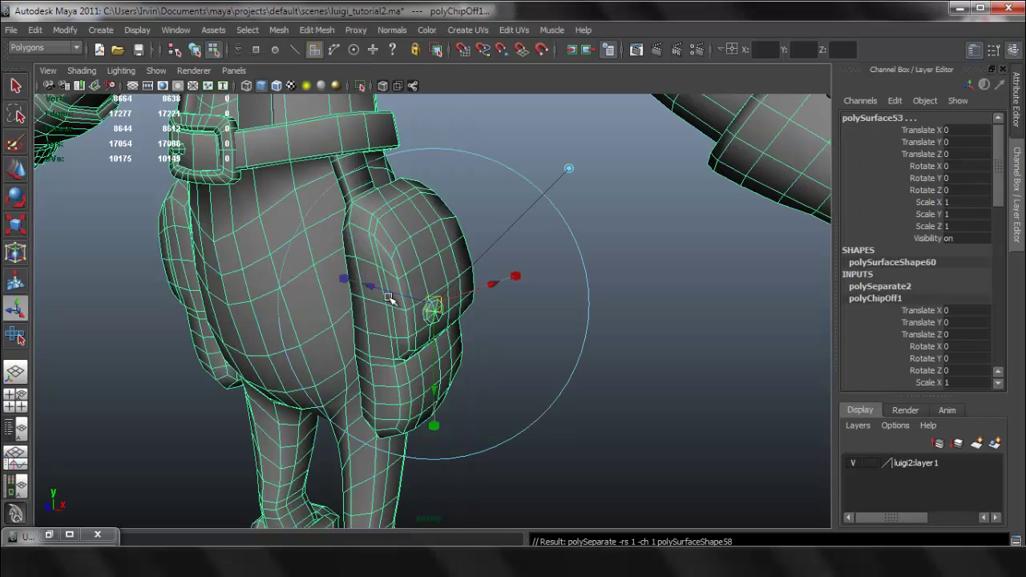
key(q)
right_drag(398, 248, 448, 233)
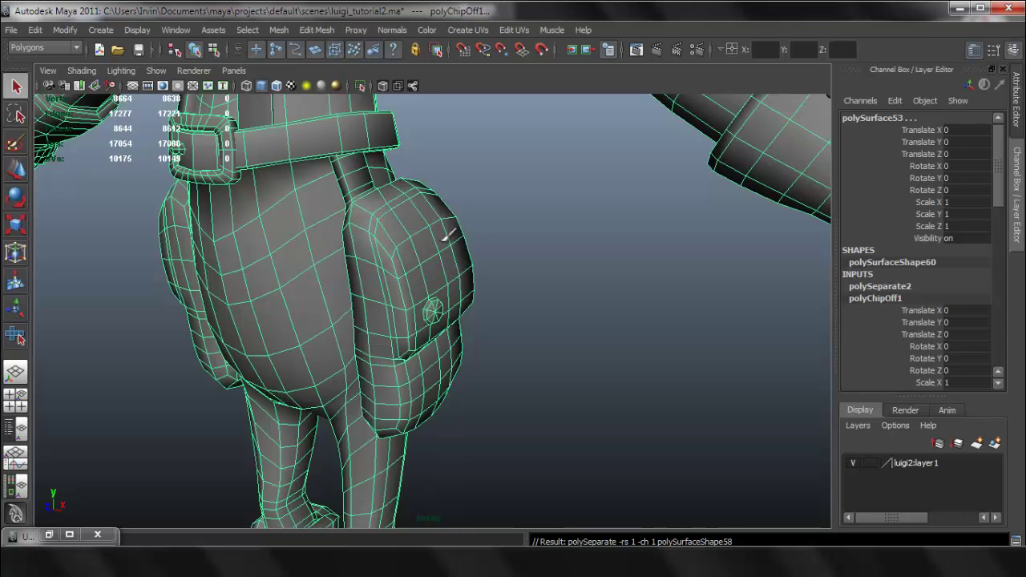
click(429, 284)
click(440, 258)
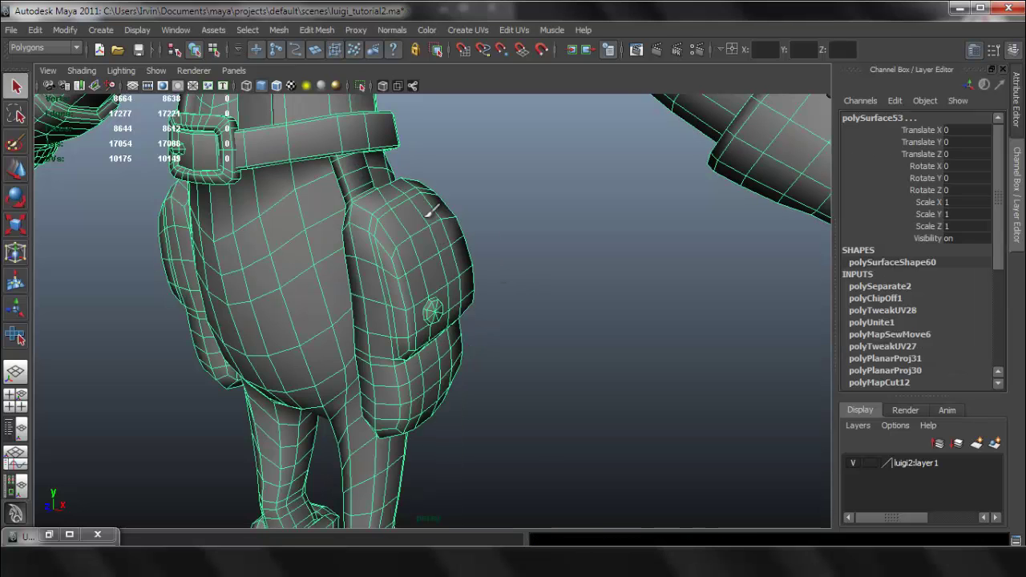
shift+click(428, 215)
alt+drag(441, 281, 472, 282)
alt+right_drag(443, 303, 542, 354)
- Examine the duplicated pouch button's UV shell in the UV editor, then minimize the editor
click(50, 535)
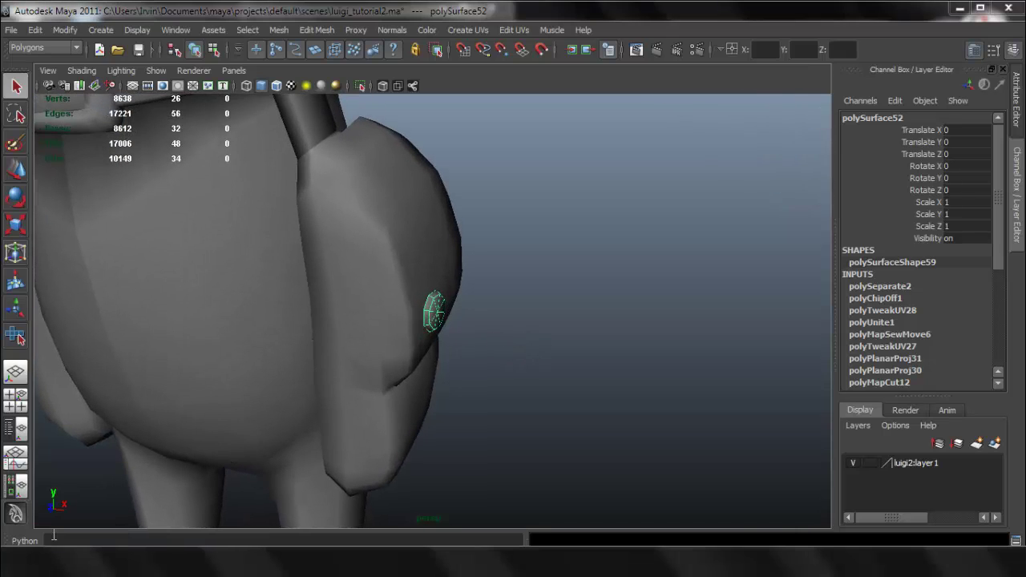
alt+middle_drag(646, 259, 631, 339)
alt+right_drag(627, 257, 735, 257)
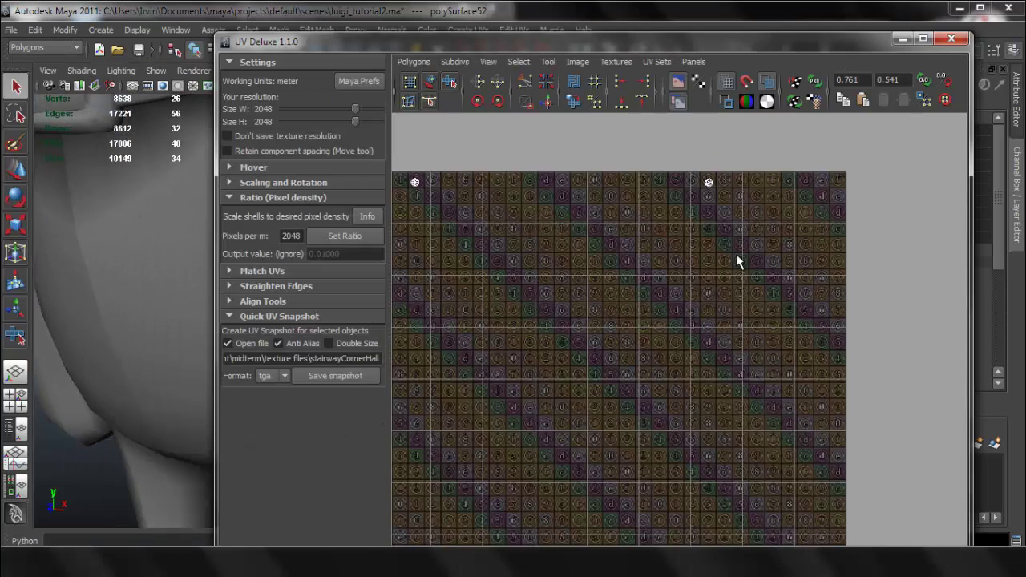
alt+middle_drag(705, 217, 692, 308)
alt+right_drag(603, 236, 771, 276)
alt+middle_drag(666, 288, 595, 367)
alt+right_drag(689, 321, 769, 327)
click(901, 39)
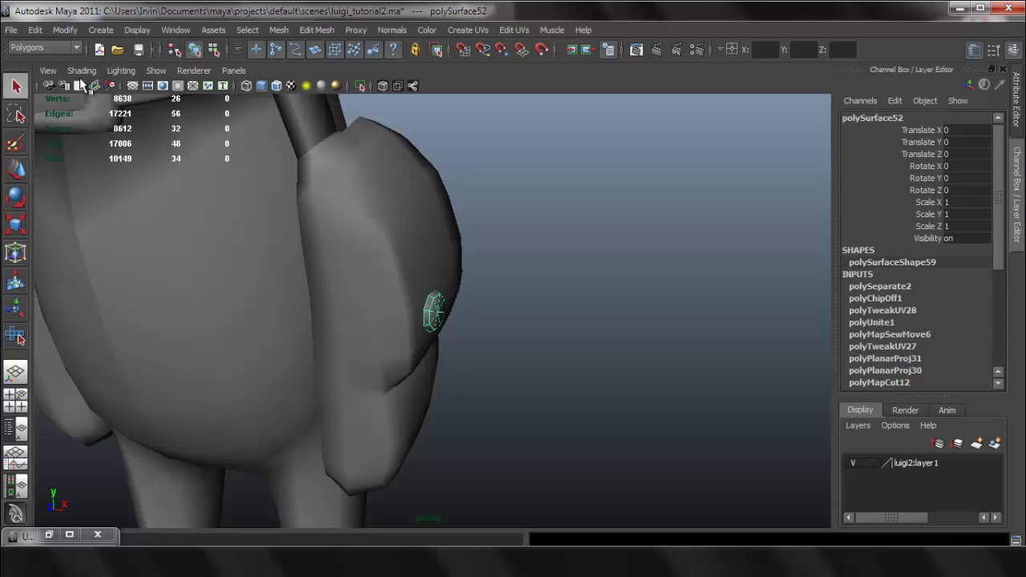
- Delete the construction history of the duplicated button and of the character body mesh
click(35, 30)
mouse_move(99, 190)
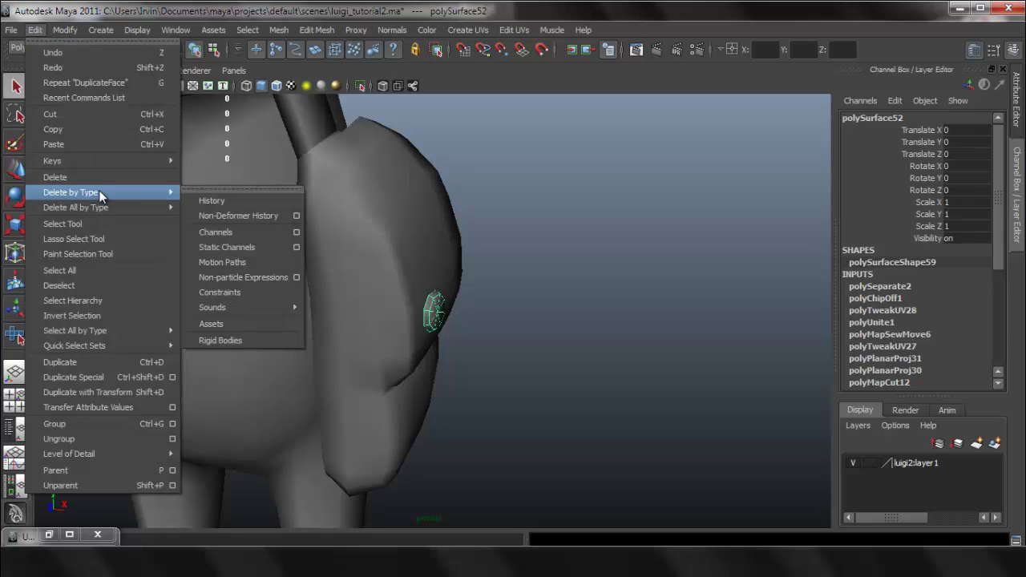
click(214, 195)
click(214, 196)
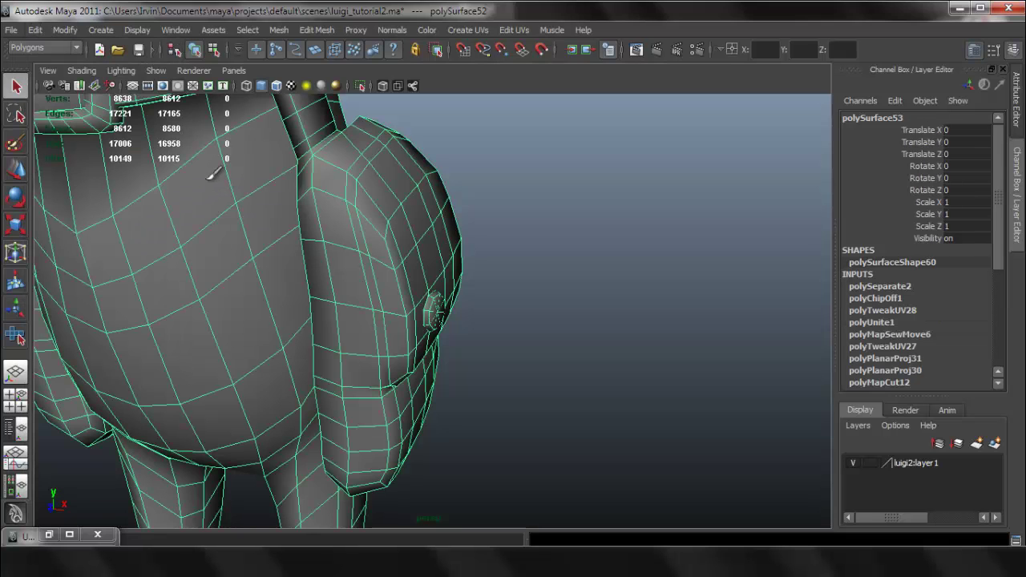
click(36, 32)
mouse_move(173, 195)
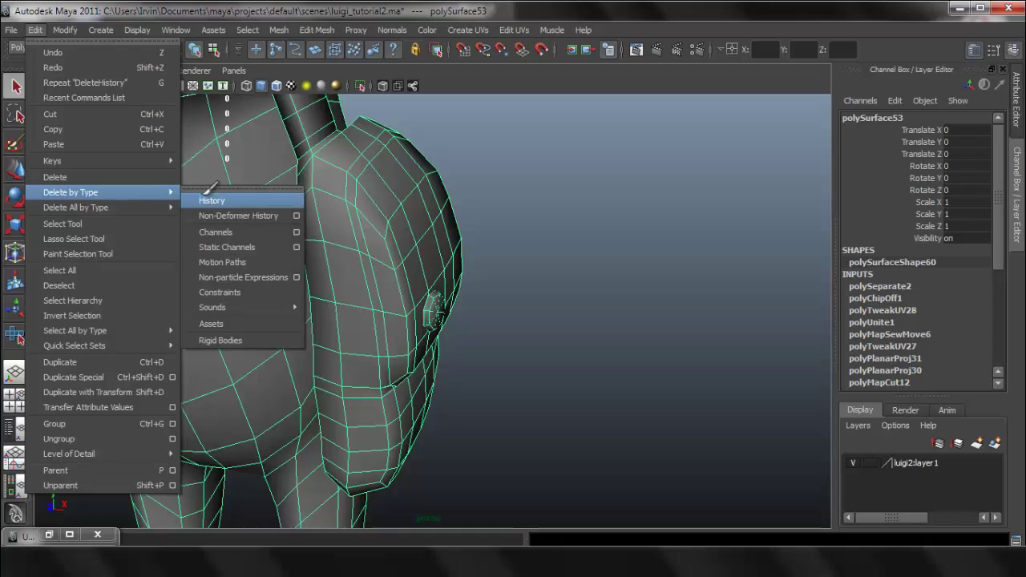
click(211, 199)
- Select the duplicated pouch button again, with the sleeve cuff's button in view
scroll(465, 213, down, 3)
scroll(468, 170, down, 2)
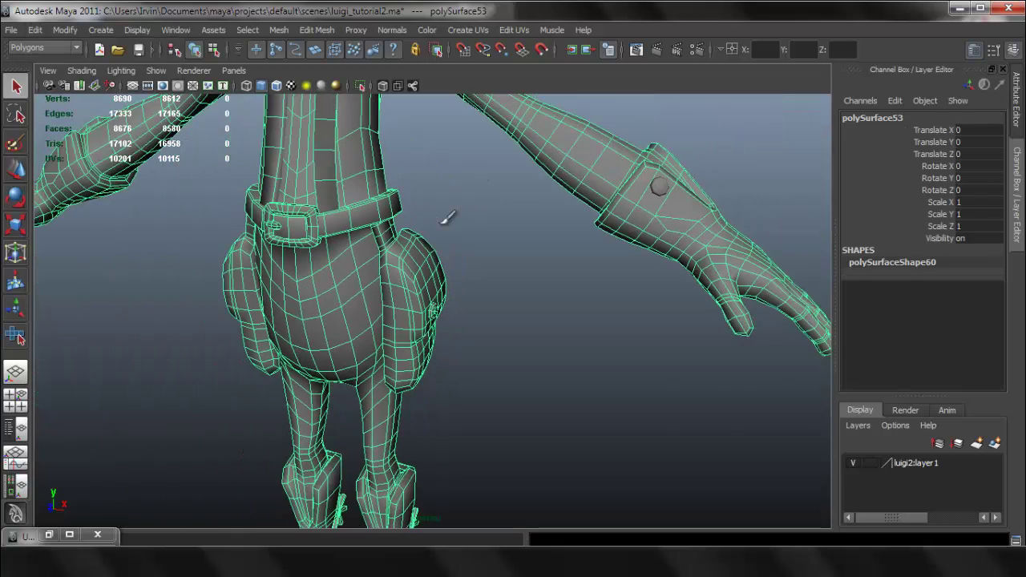
alt+drag(502, 356, 436, 309)
scroll(430, 288, up, 3)
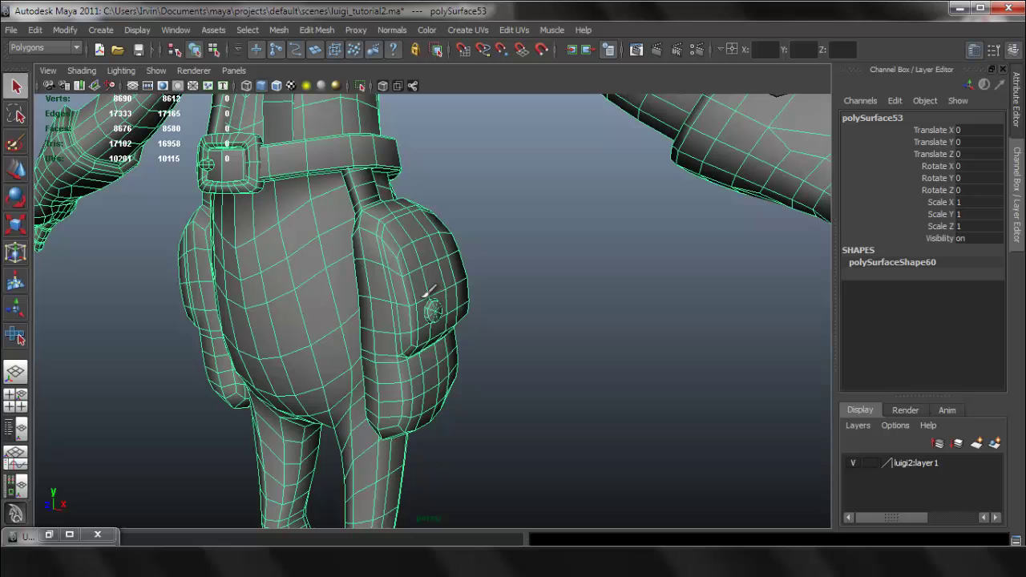
click(433, 310)
alt+drag(444, 280, 553, 302)
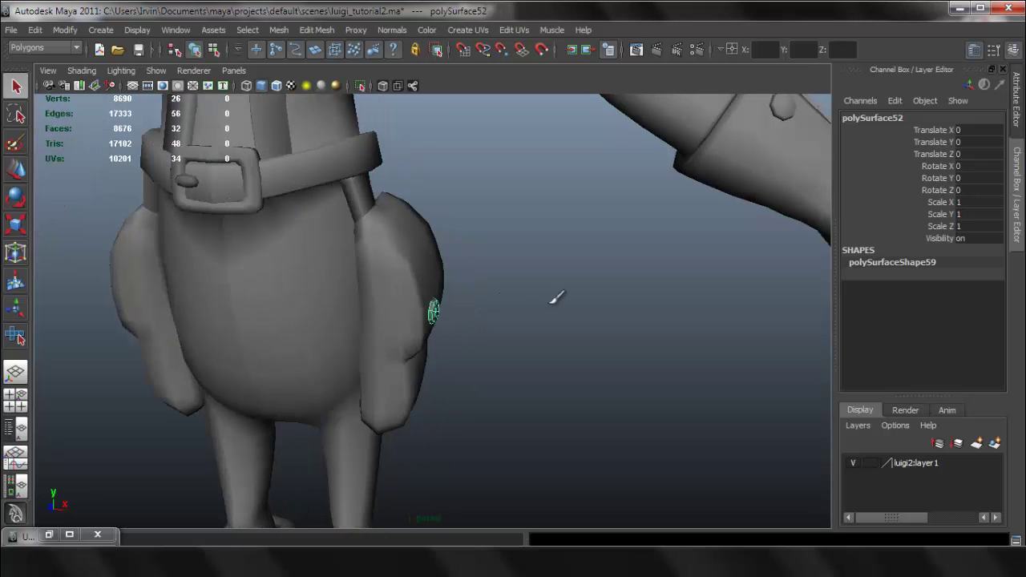
scroll(585, 186, down, 3)
alt+drag(585, 187, 679, 255)
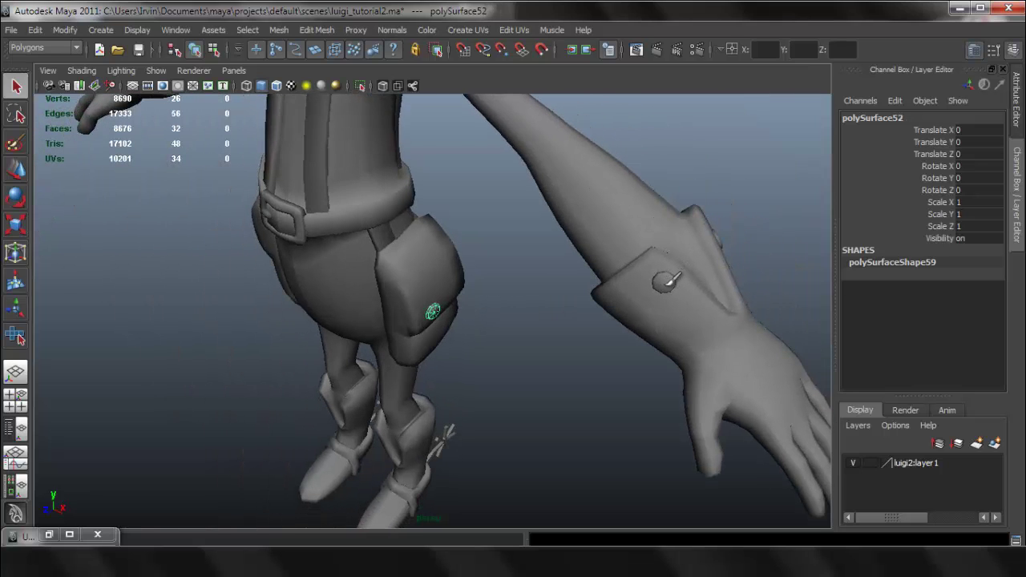
shift+click(664, 281)
key(ctrl+z)
key(shift+z)
key(ctrl+z)
shift+click(671, 277)
alt+drag(699, 302, 740, 279)
alt+middle_drag(728, 284, 592, 350)
alt+right_drag(593, 349, 630, 261)
key(ctrl+z)
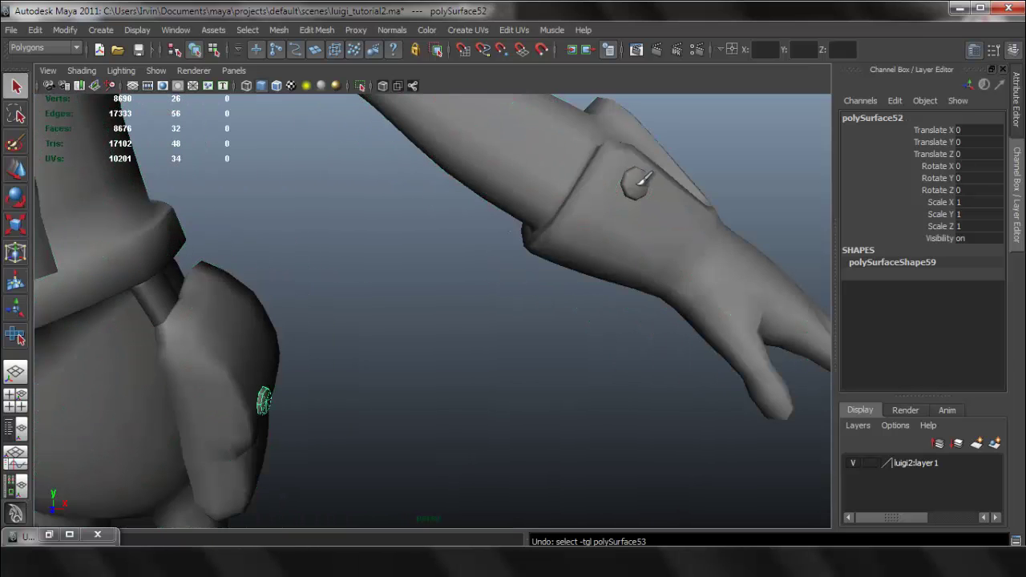
- Add the sleeve cuff's button to the selection and open the Transfer Attributes options
shift+click(633, 183)
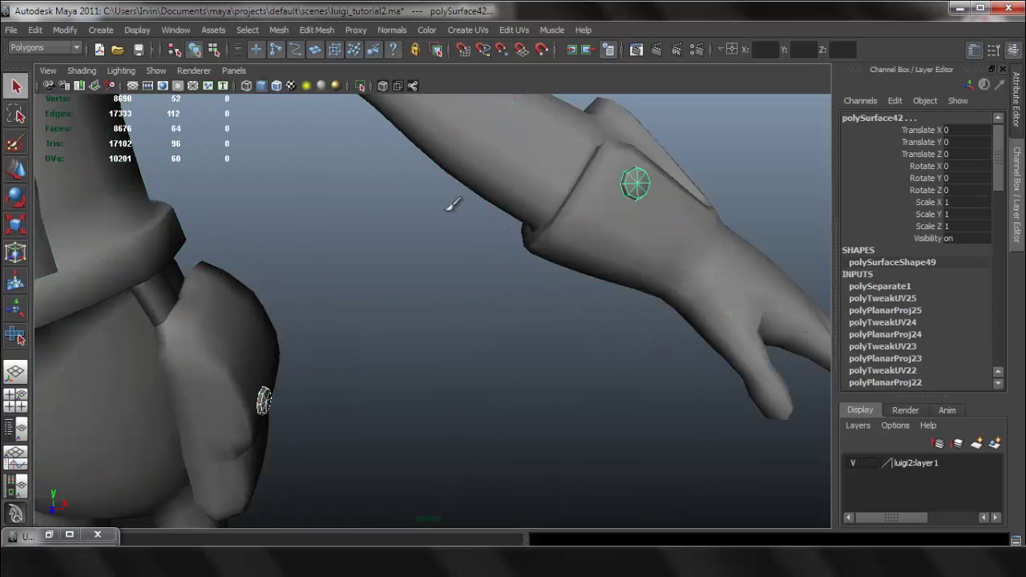
click(278, 30)
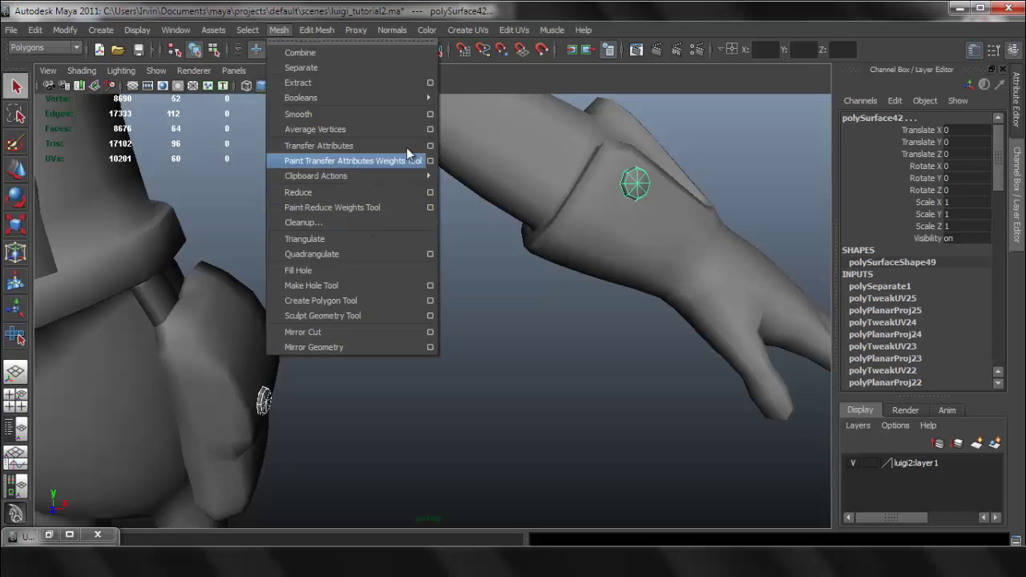
click(430, 147)
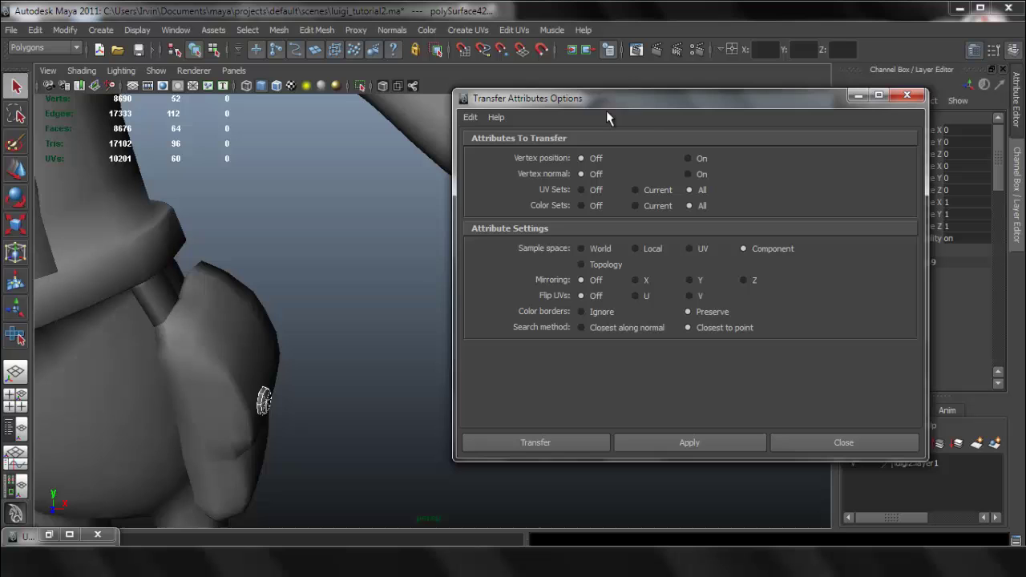
drag(639, 100, 304, 79)
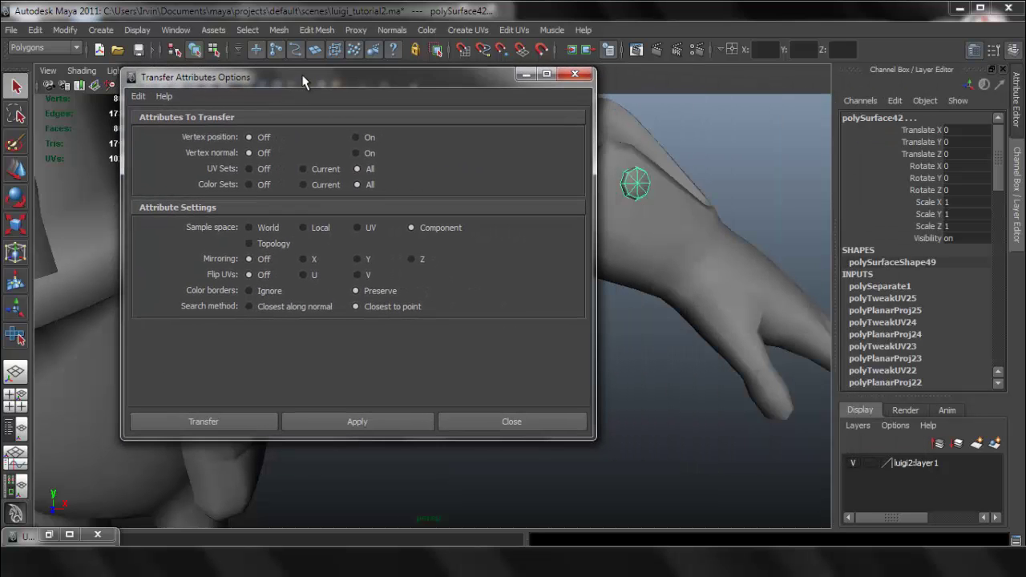
- Transfer all UV sets from the pouch button to the cuff button in component sample space, then minimize the UV editor and options
click(24, 536)
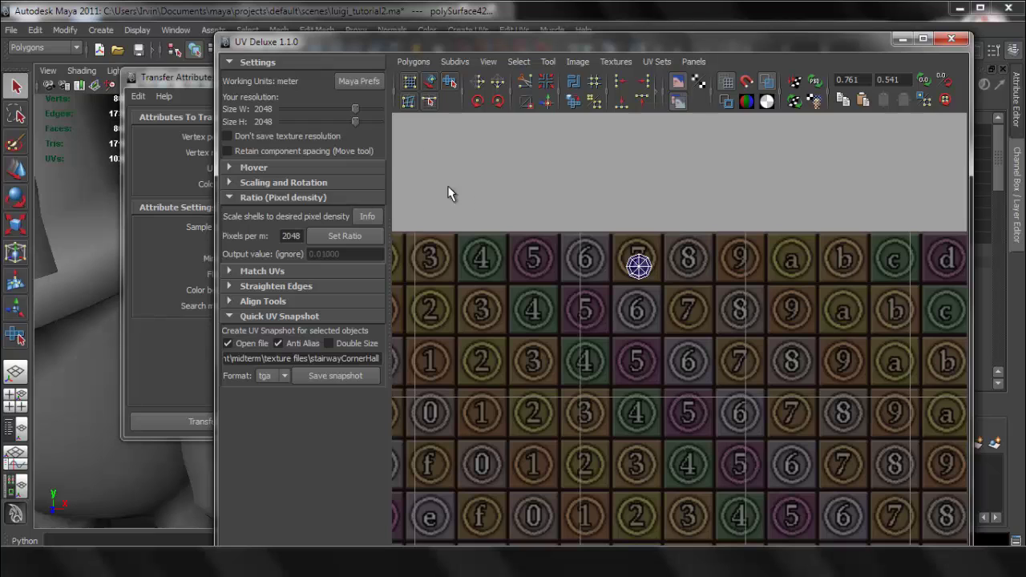
click(192, 78)
drag(192, 78, 172, 76)
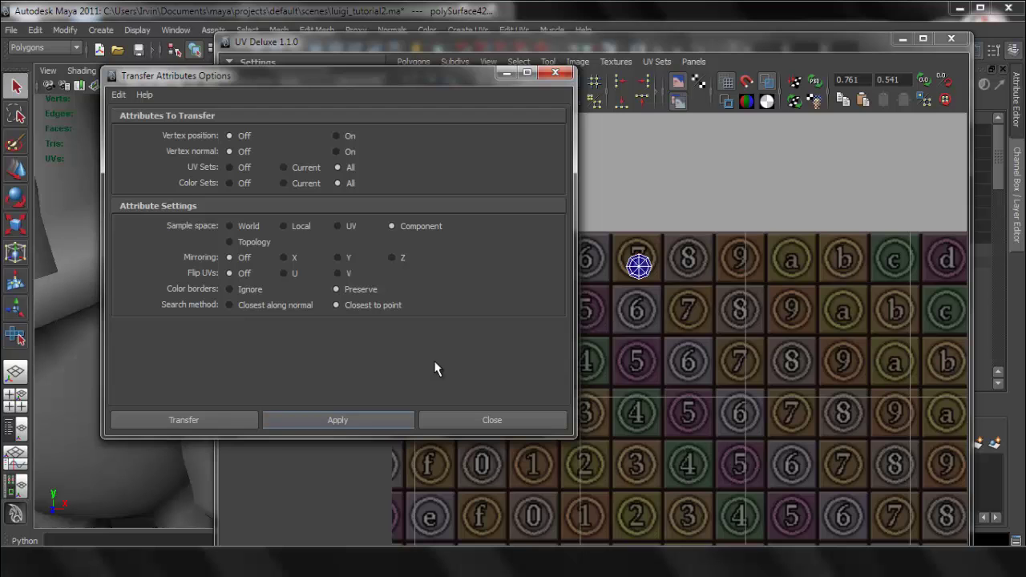
alt+middle_drag(728, 227, 712, 254)
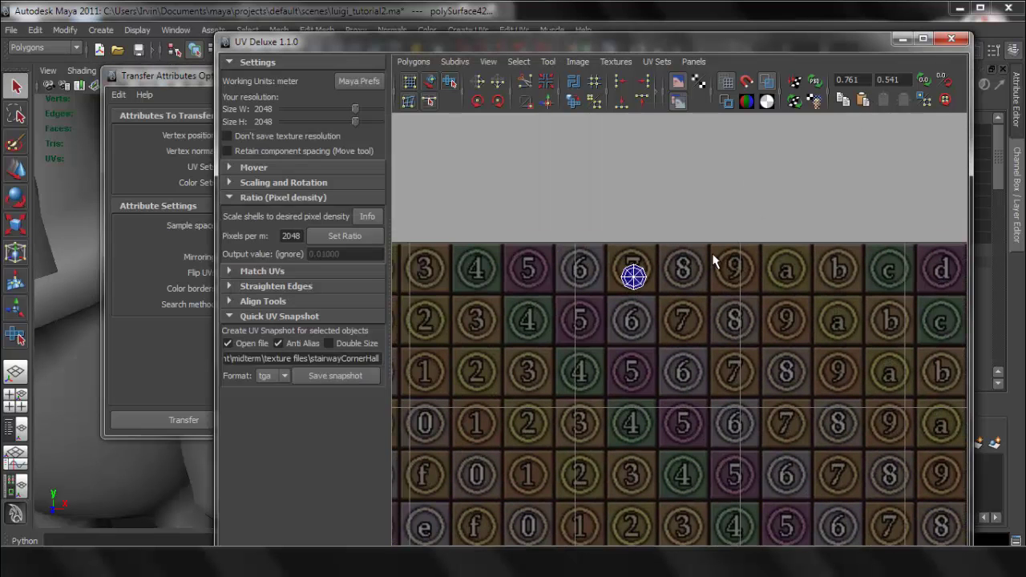
click(900, 39)
click(510, 77)
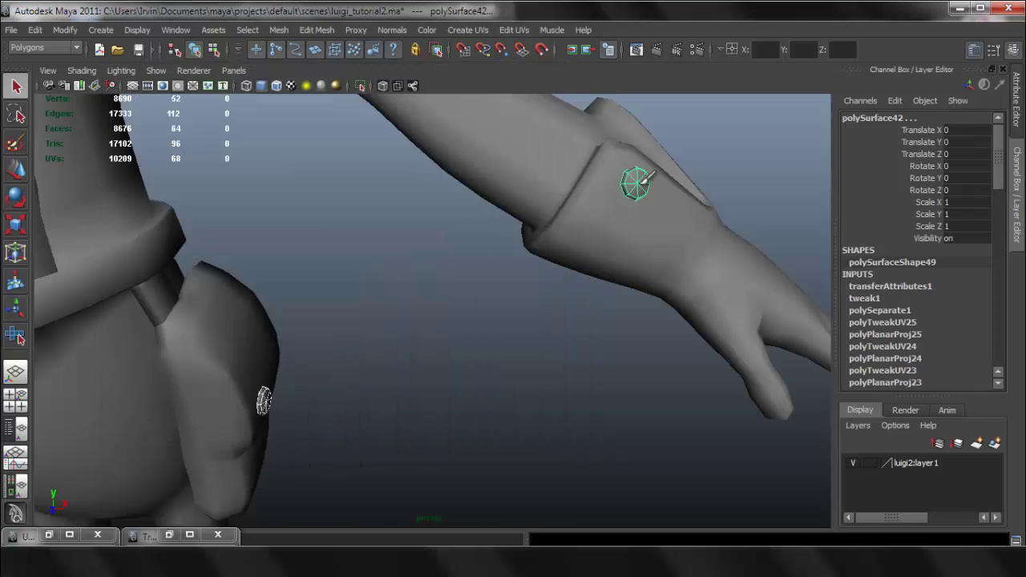
- Select only the cuff button and check its UV shell in the UV editor, then minimize the editor
click(645, 180)
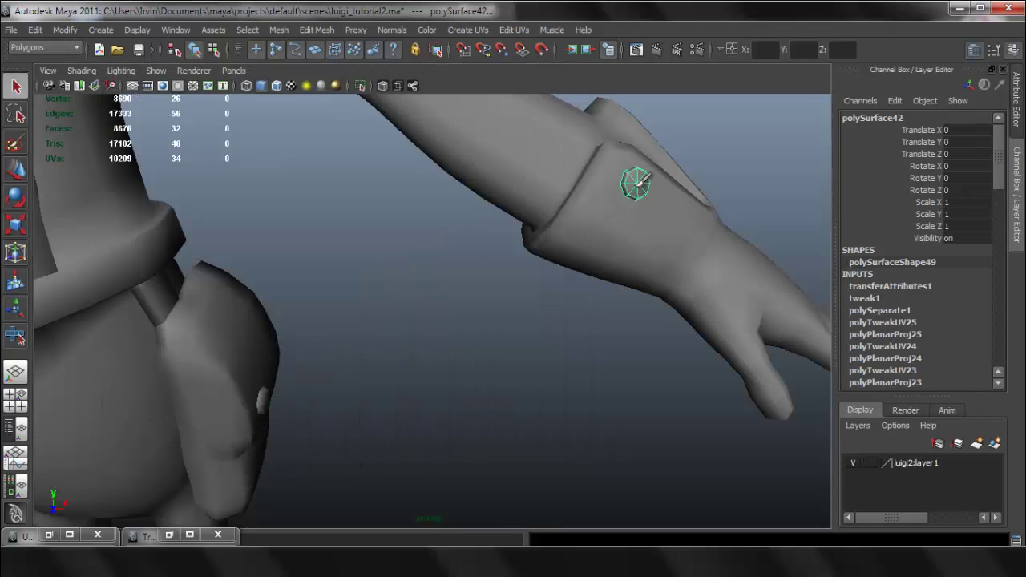
click(67, 535)
alt+middle_drag(639, 275, 619, 298)
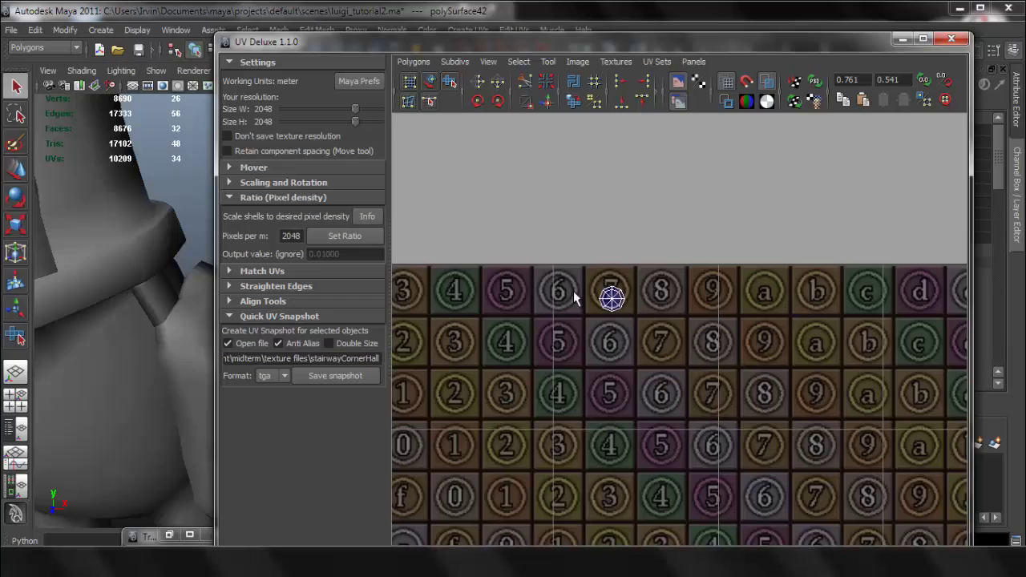
scroll(521, 324, up, 2)
scroll(545, 313, down, 6)
alt+right_drag(522, 315, 506, 315)
alt+middle_drag(670, 296, 882, 292)
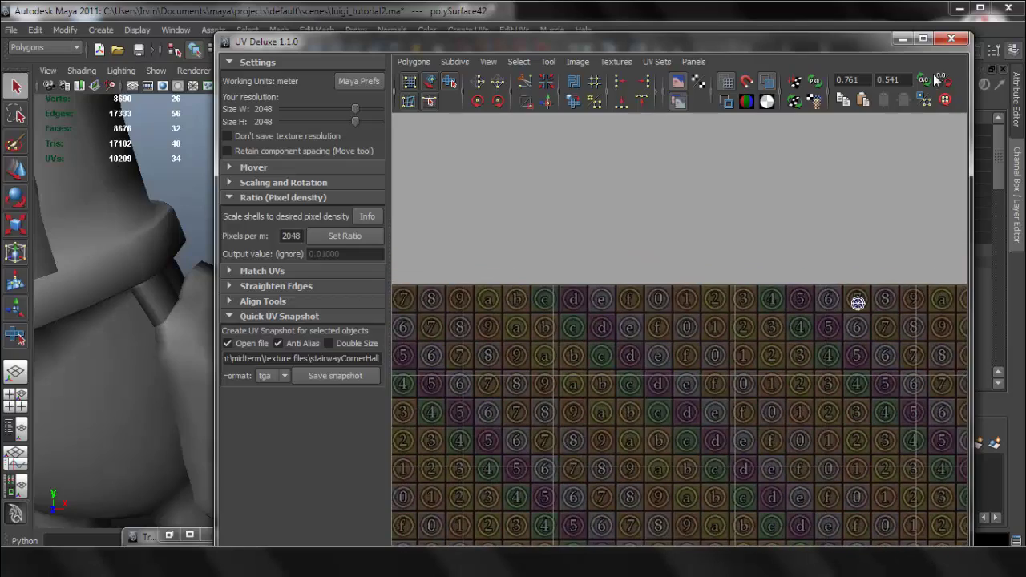
click(902, 38)
- Transfer all UV sets from the finished cuff button to the same cuff's other button in component sample space, then close the options
alt+drag(679, 168, 479, 306)
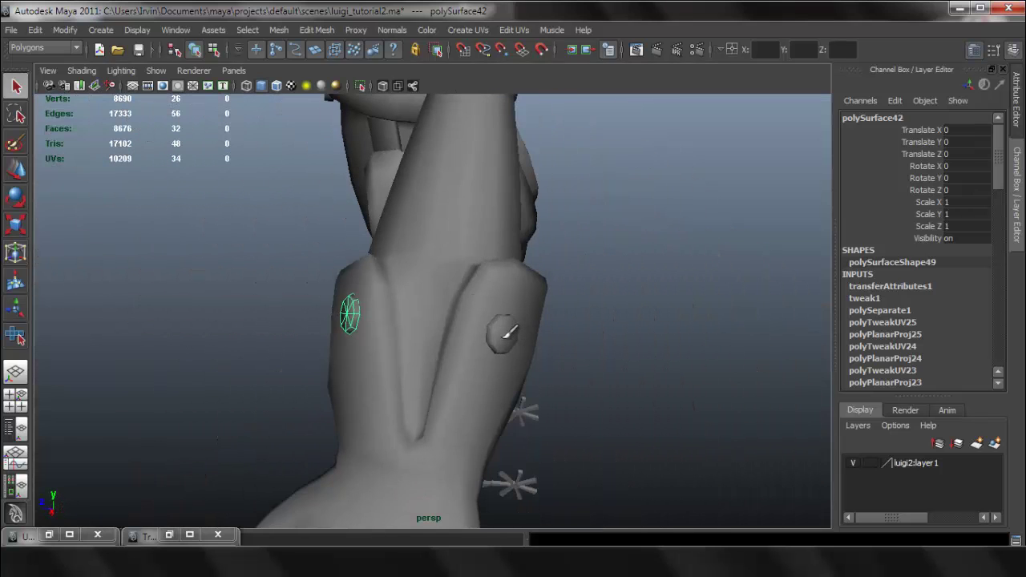
shift+click(505, 335)
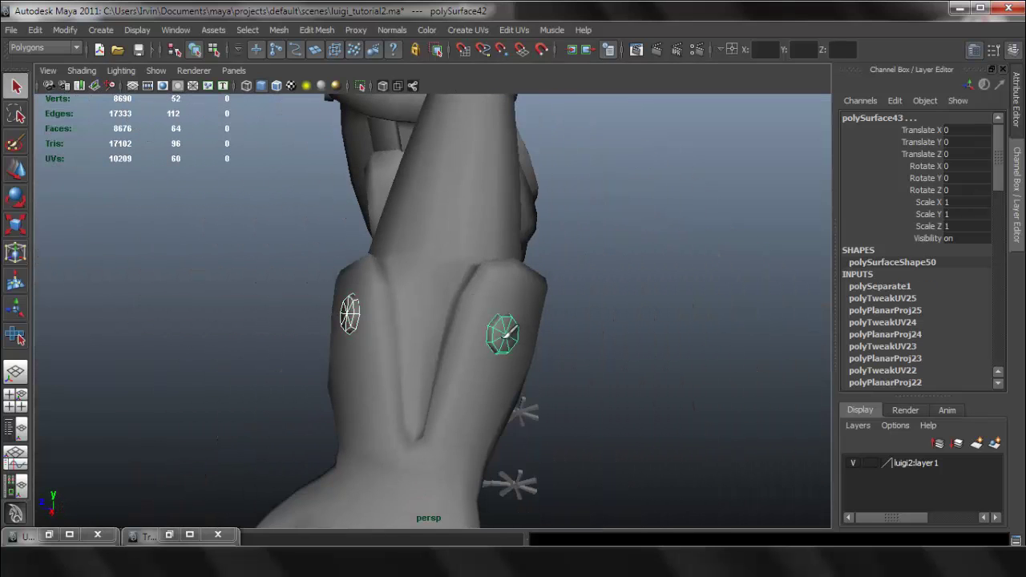
click(171, 536)
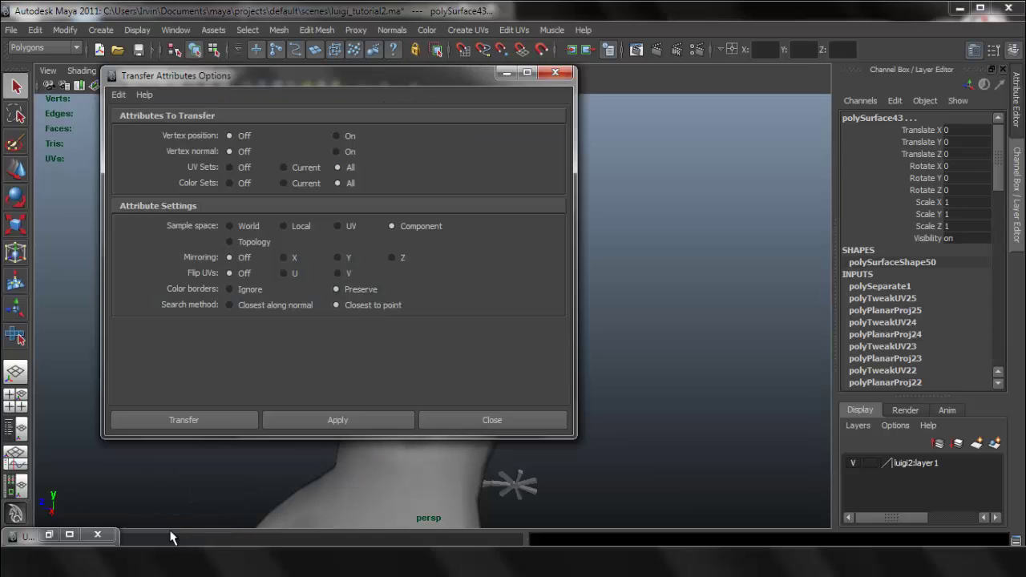
click(352, 424)
click(486, 419)
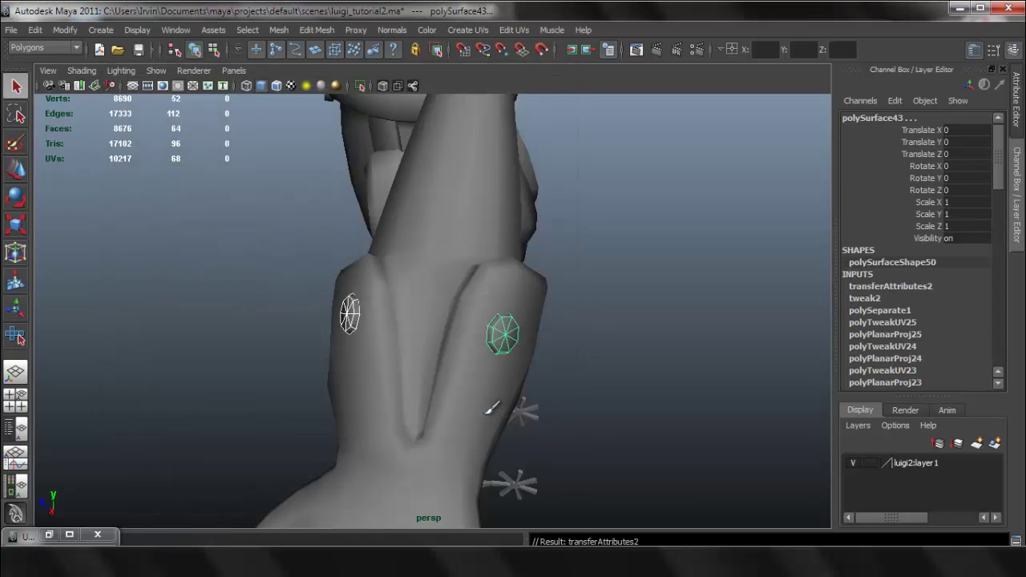
- Select only the second cuff button and display its UV shell, with the UV editor moved aside to uncover the model
click(488, 333)
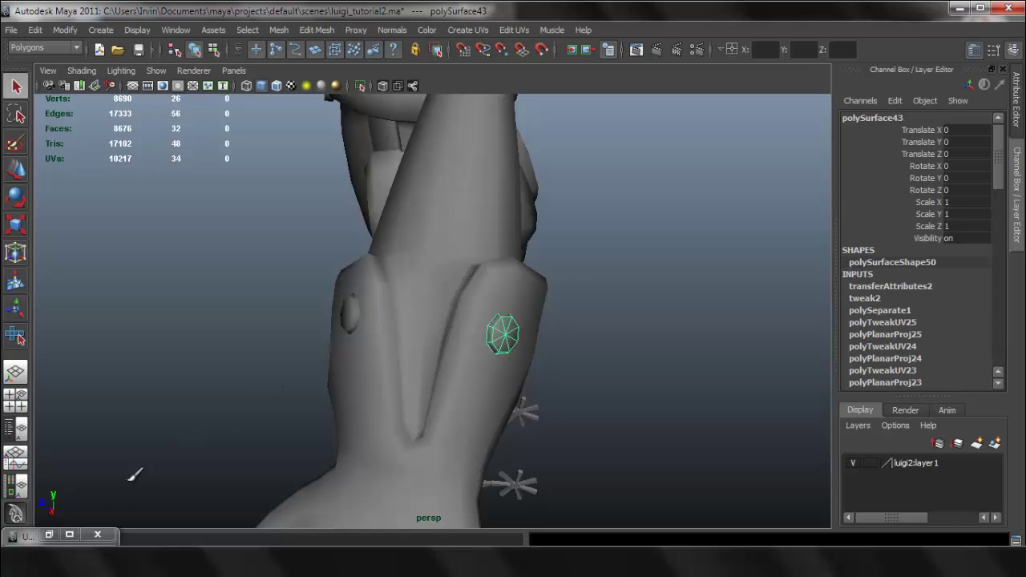
click(54, 534)
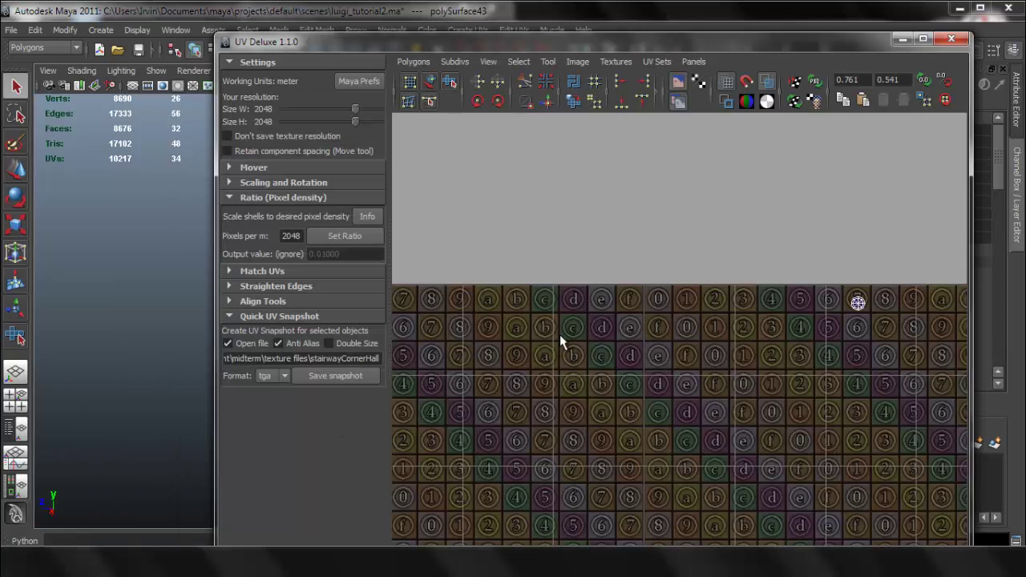
drag(456, 47, 588, 44)
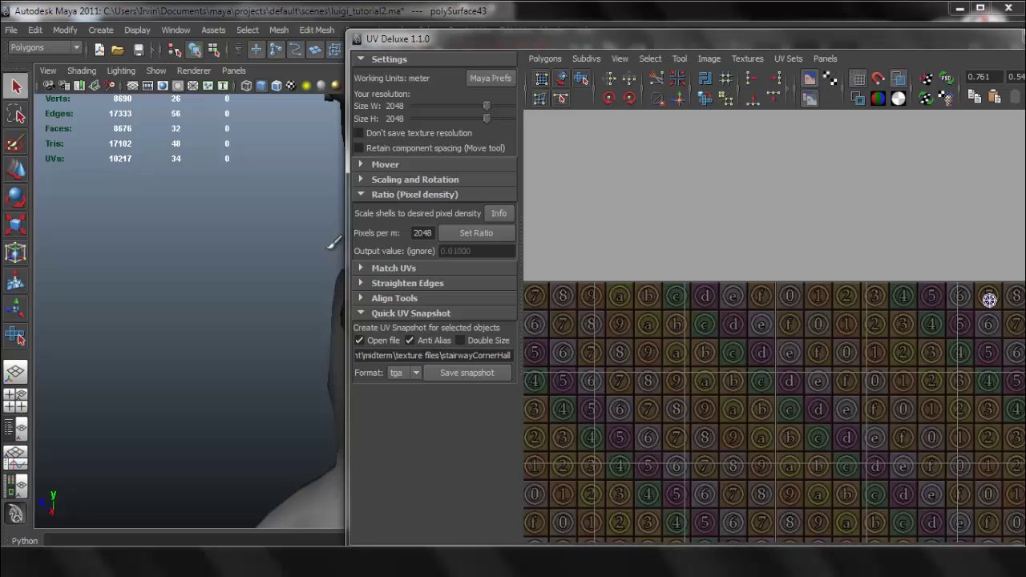
- Compare the two cuff buttons' shared UV shell with the rest of the character's layout, then minimize the UV editor
click(282, 305)
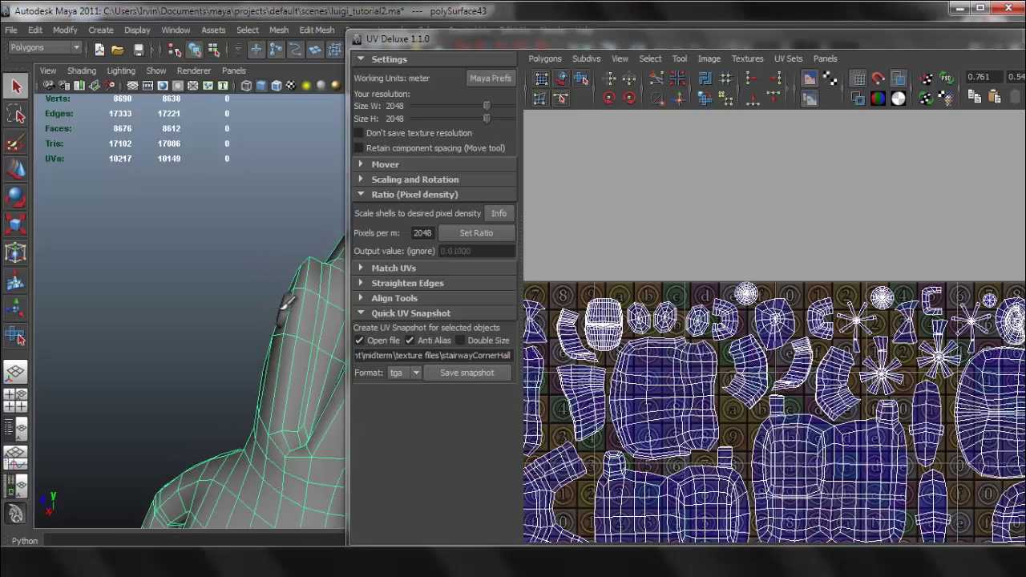
click(278, 303)
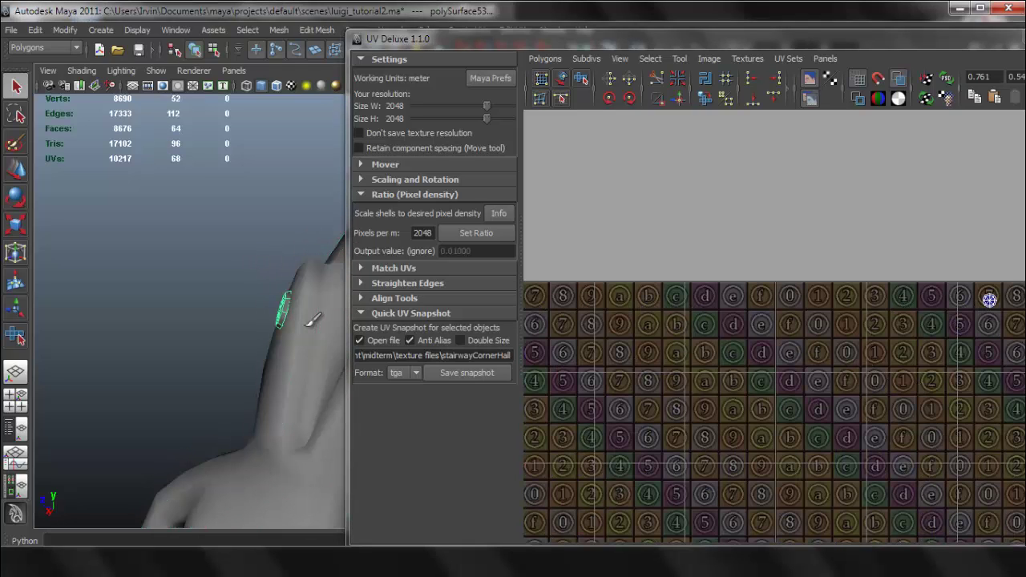
alt+drag(252, 355, 215, 365)
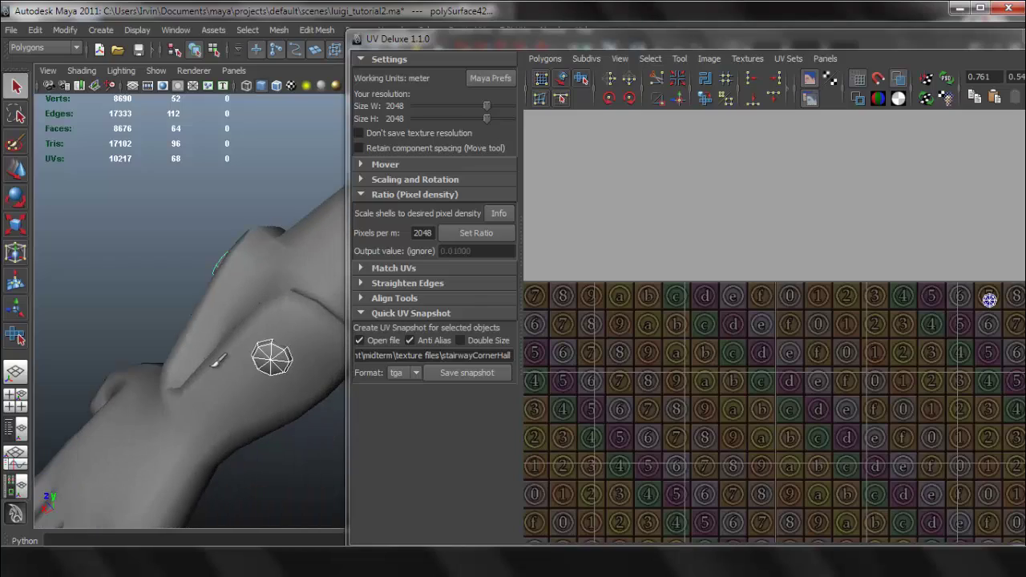
click(285, 314)
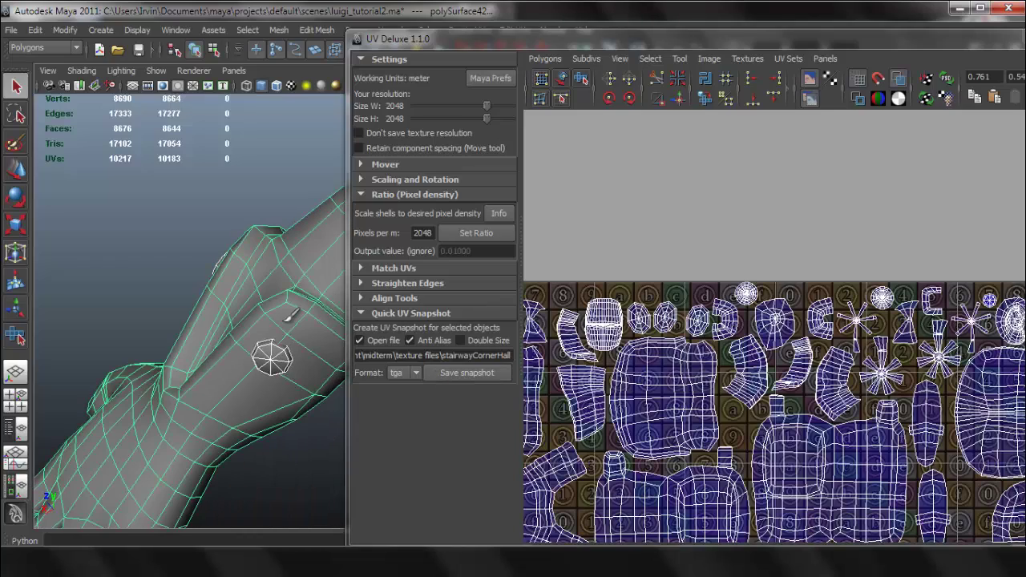
scroll(605, 271, up, 6)
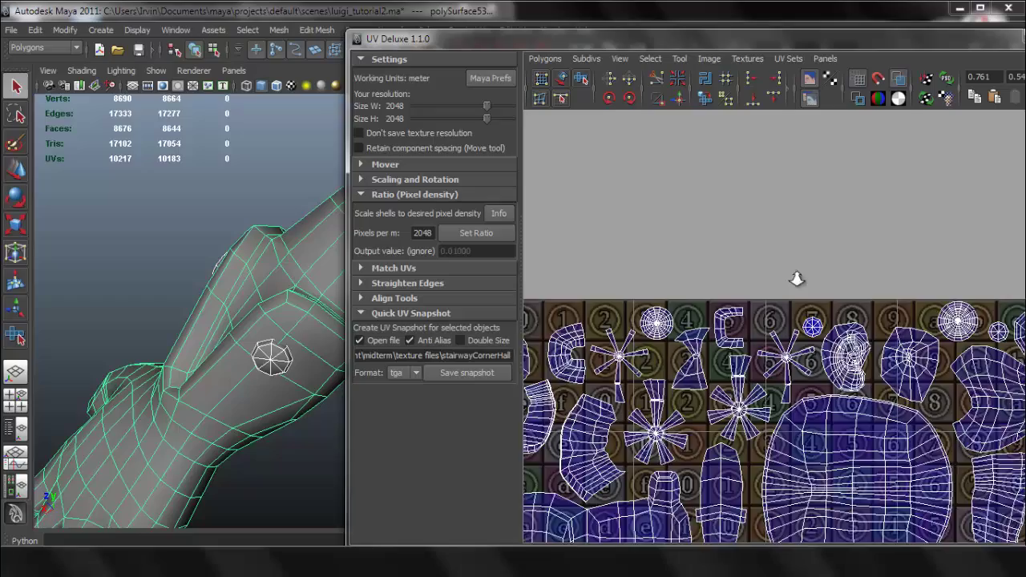
scroll(864, 370, up, 5)
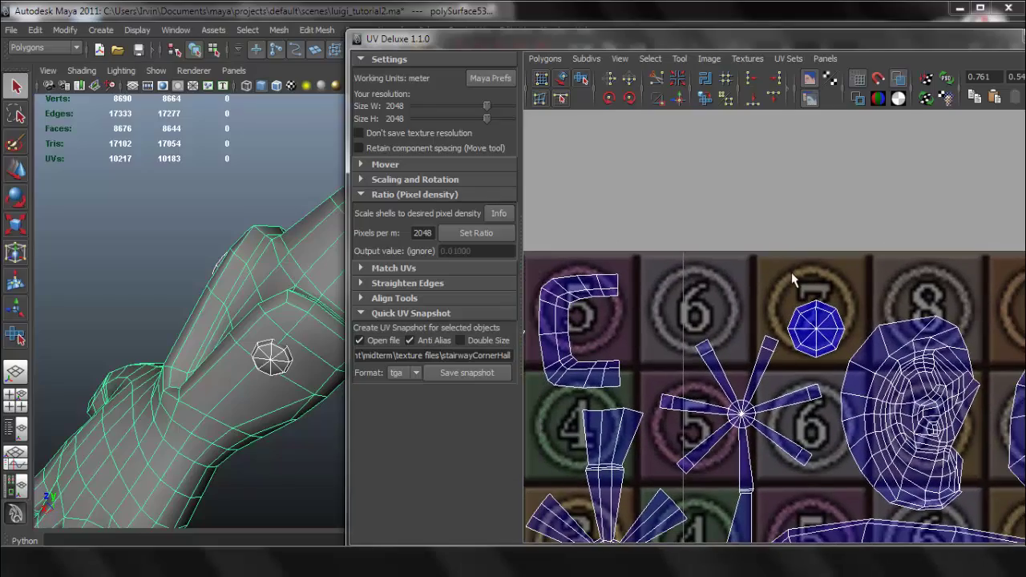
drag(959, 46, 904, 54)
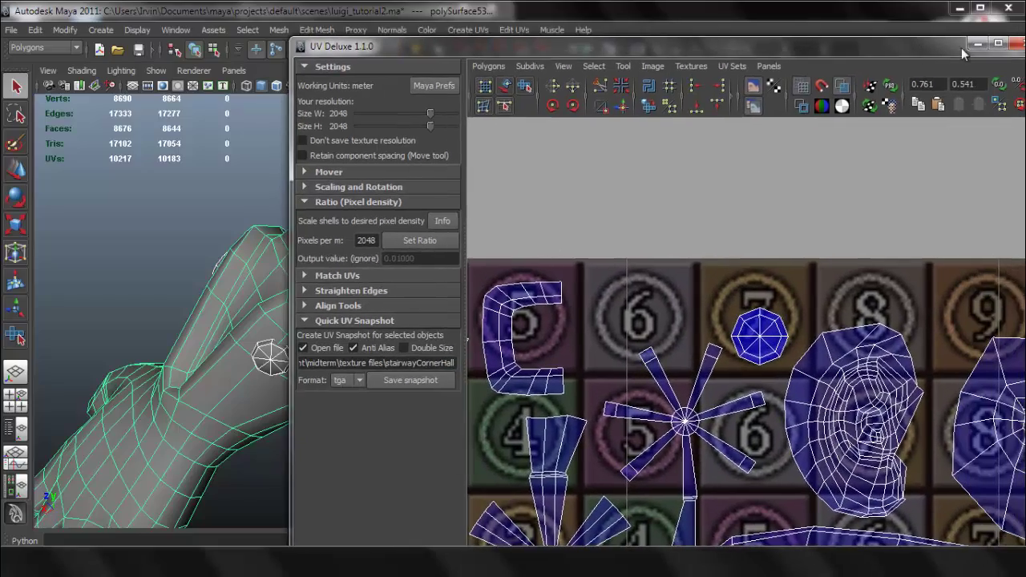
click(974, 45)
- Combine the two buttons on the sleeve cuff into one mesh
alt+drag(420, 298, 489, 373)
click(451, 323)
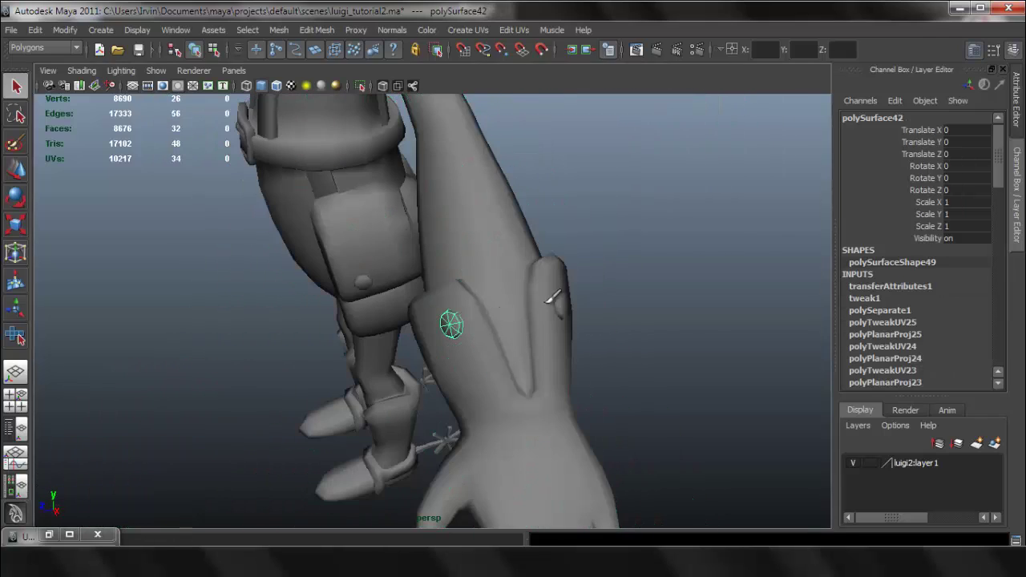
shift+click(566, 302)
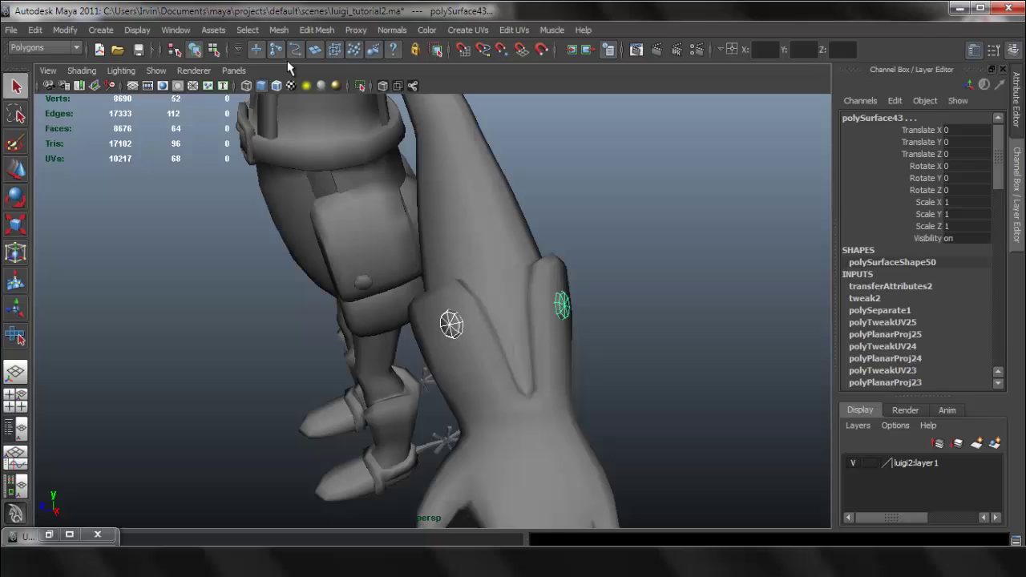
click(279, 30)
click(296, 48)
key(w)
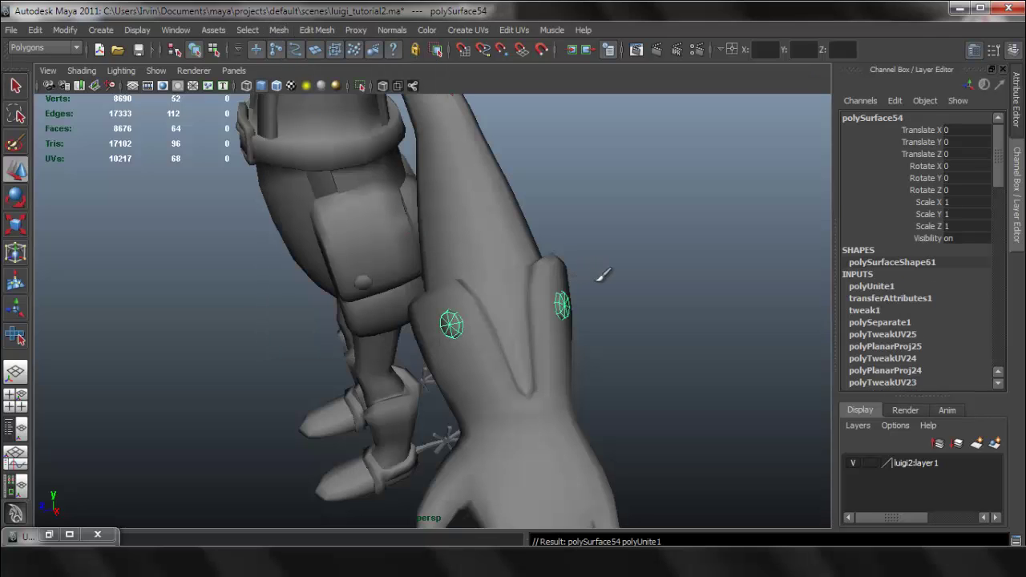
- Mirror the combined buttons onto the opposite cuff with Duplicate Special, making one copy with a scale of -1 in X
alt+drag(601, 270, 422, 240)
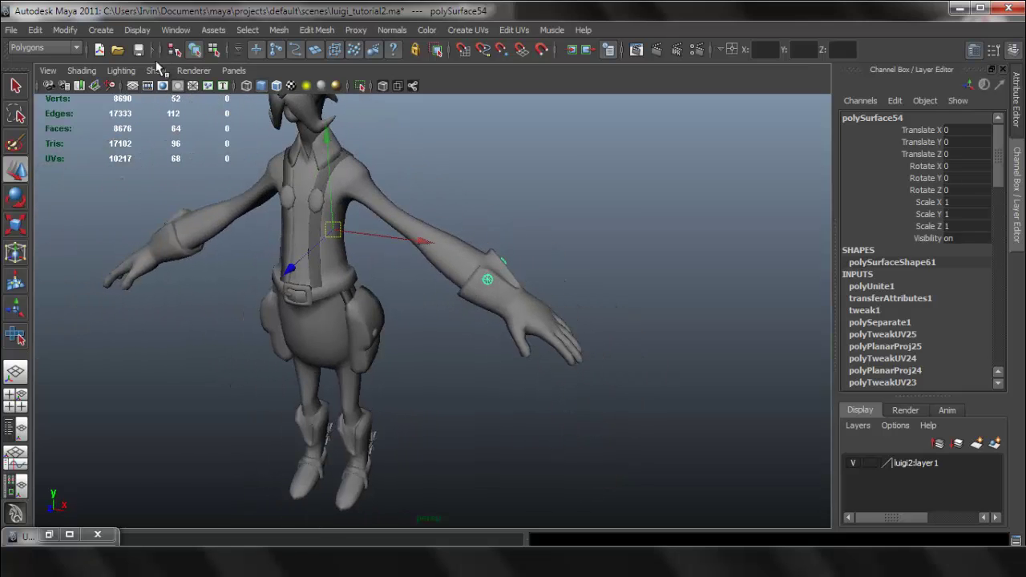
click(35, 30)
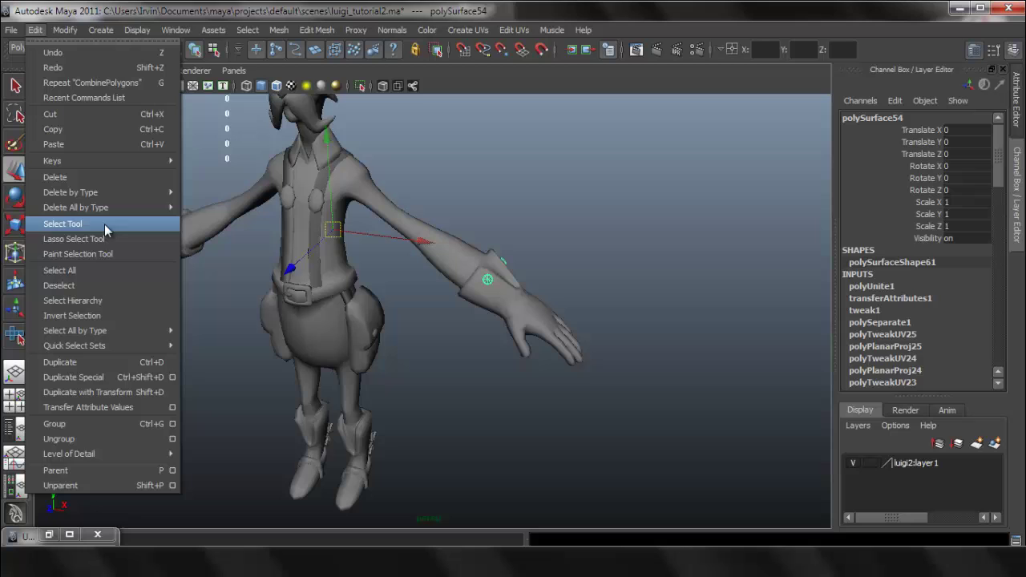
click(173, 376)
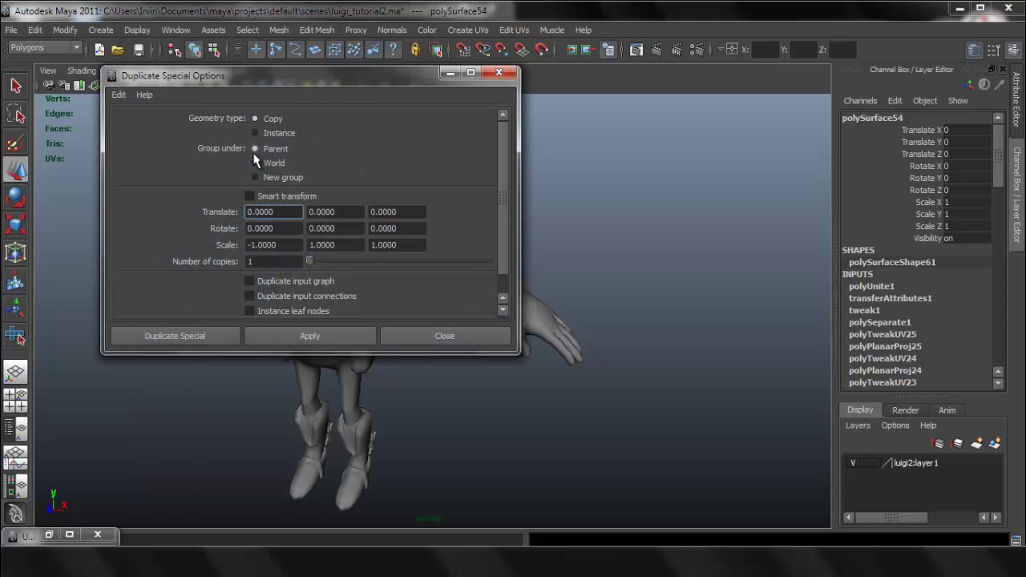
click(183, 336)
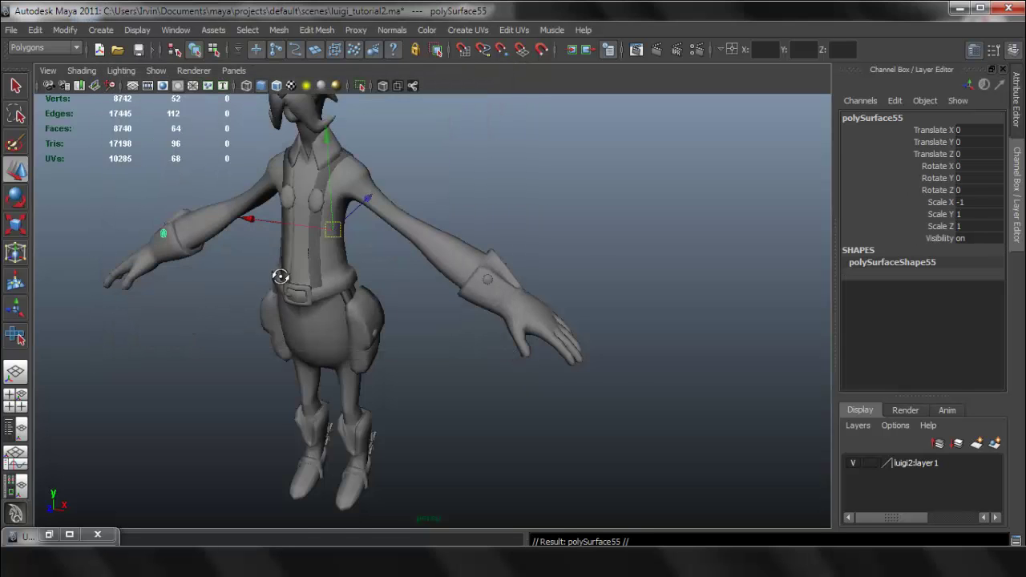
- Select the entire character, including the buttons on both cuffs
alt+drag(280, 276, 321, 271)
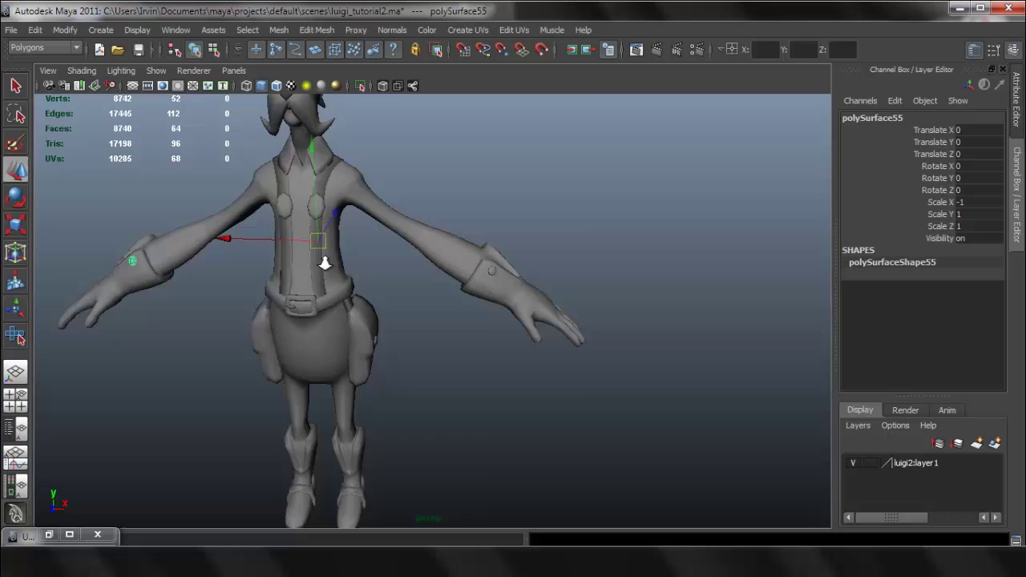
alt+right_drag(325, 263, 197, 228)
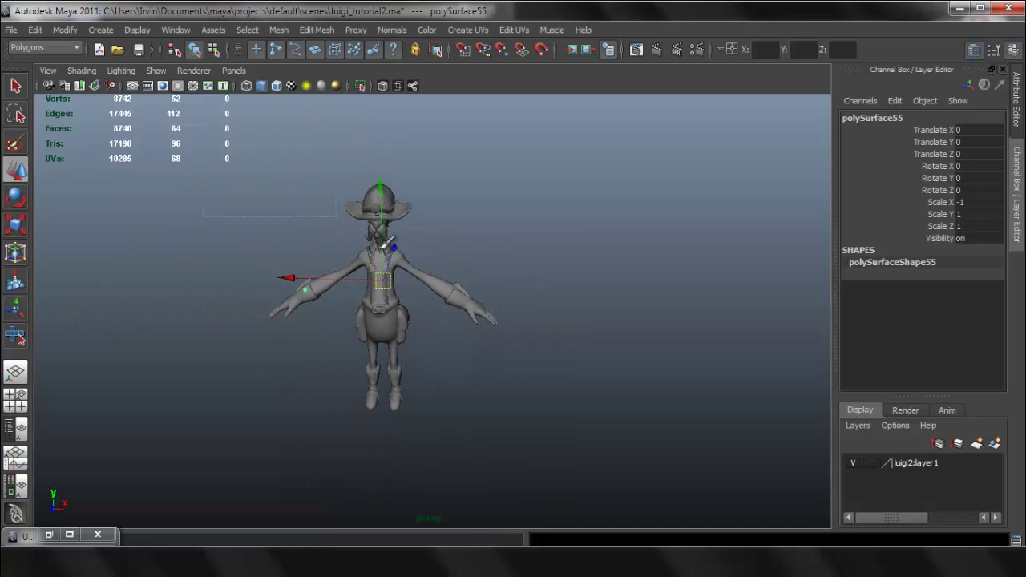
drag(383, 246, 567, 462)
alt+right_drag(447, 417, 473, 425)
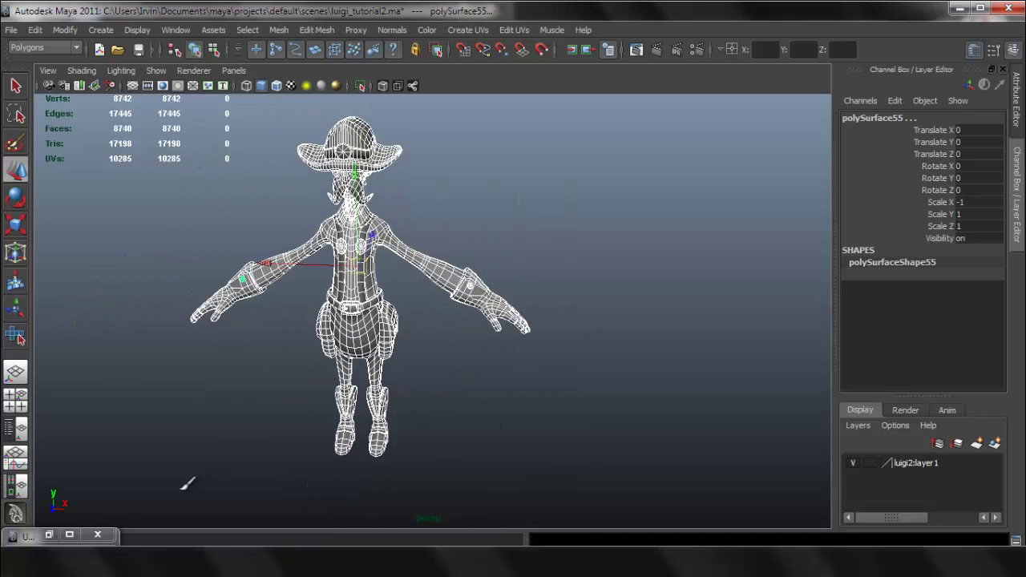
- Check the UV layout of all selected meshes, including the overlapping button shells, then minimize the UV editor
click(50, 534)
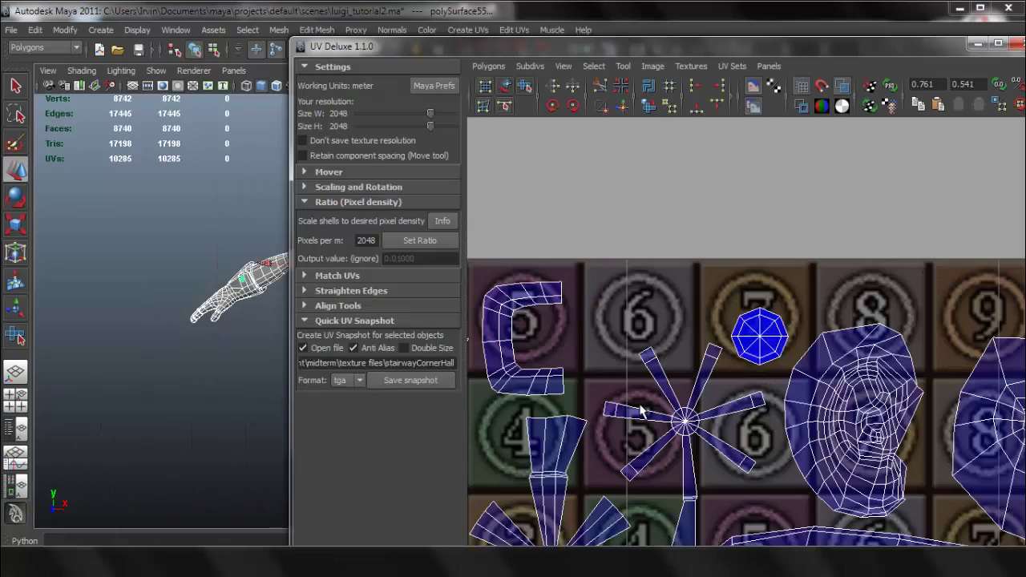
scroll(627, 343, down, 5)
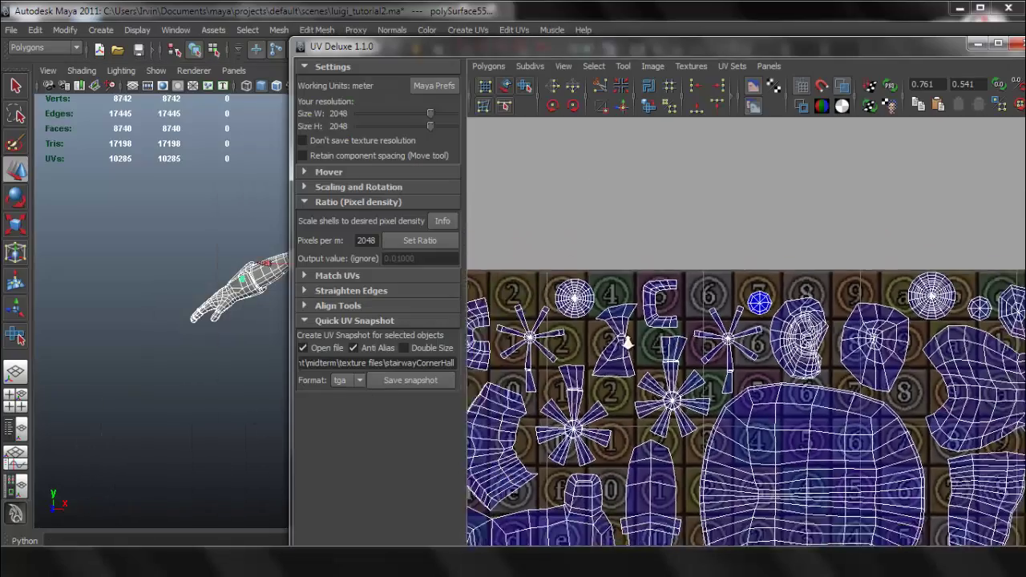
alt+right_drag(627, 343, 693, 385)
alt+middle_drag(693, 385, 733, 309)
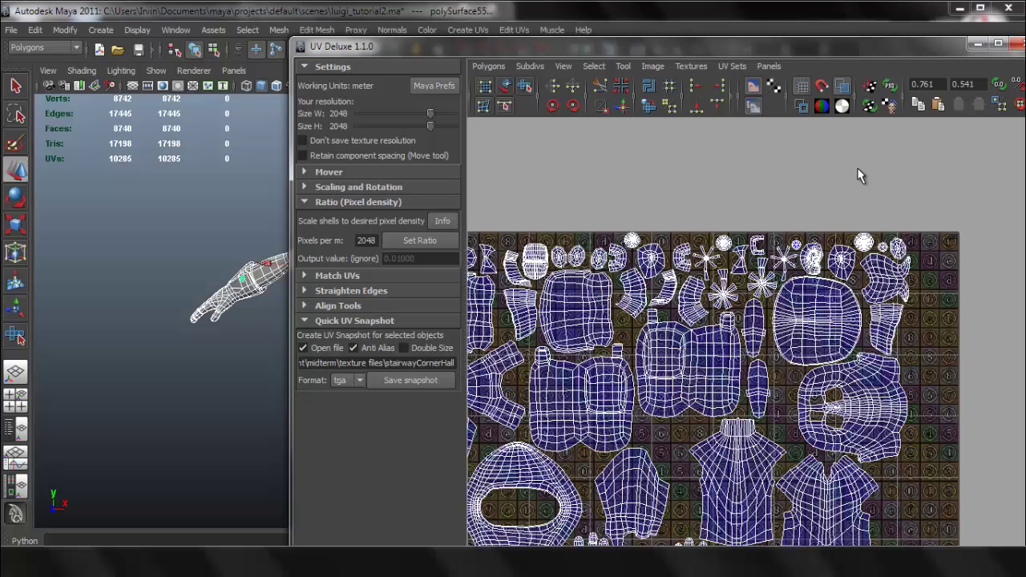
click(978, 44)
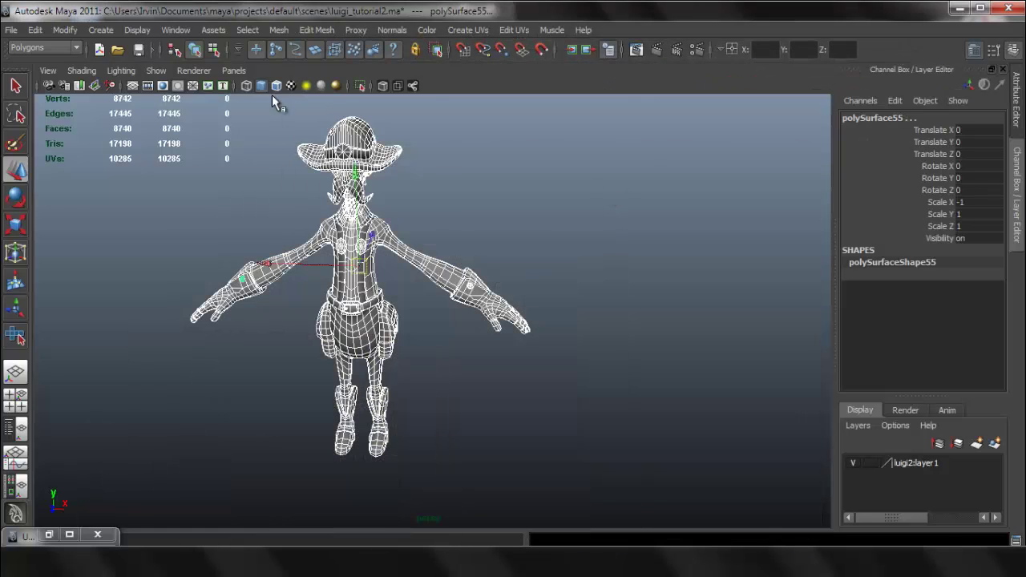
- Combine all of the character's meshes into a single object and delete its construction history
click(279, 30)
click(296, 47)
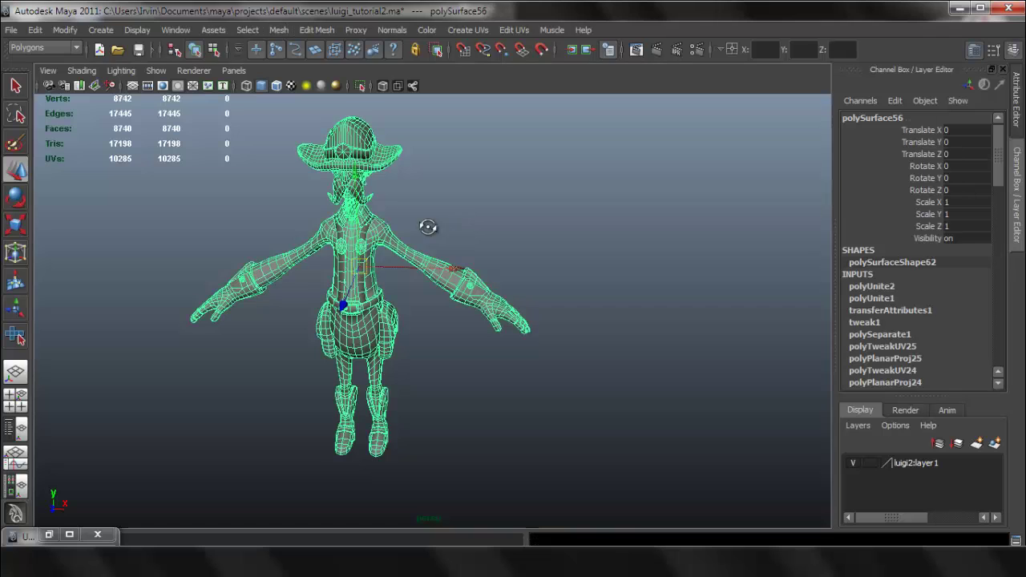
alt+drag(426, 225, 298, 195)
click(36, 32)
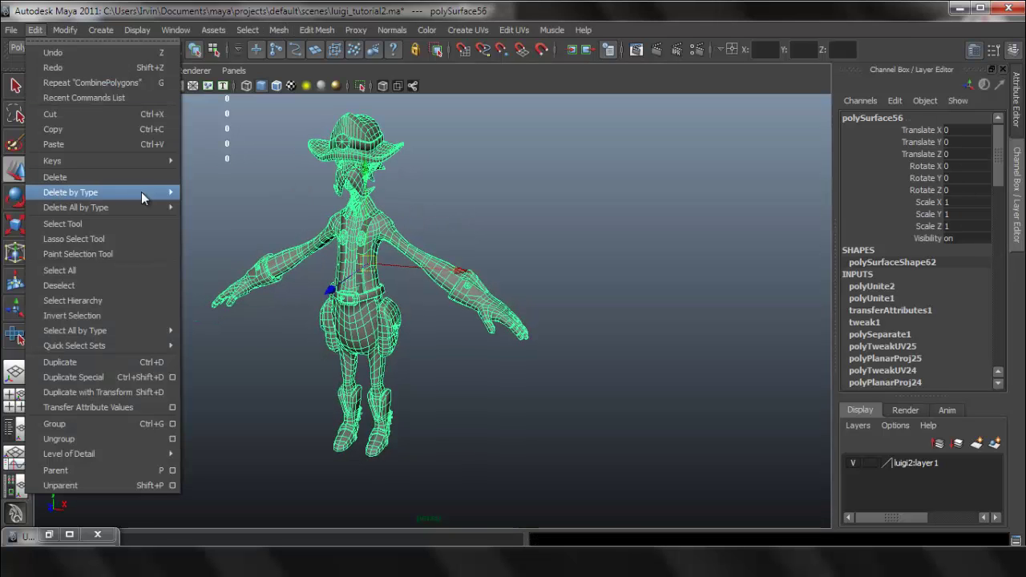
mouse_move(141, 191)
click(209, 200)
- Examine the combined character's complete UV layout, bringing the whole 0 to 1 texture square into view
alt+drag(419, 212, 426, 206)
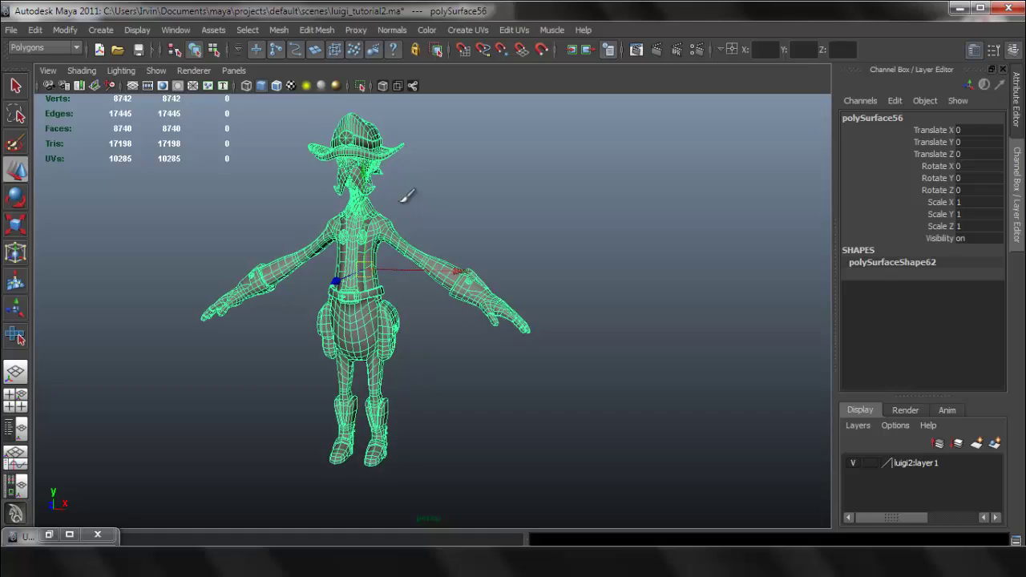
alt+right_drag(406, 198, 510, 170)
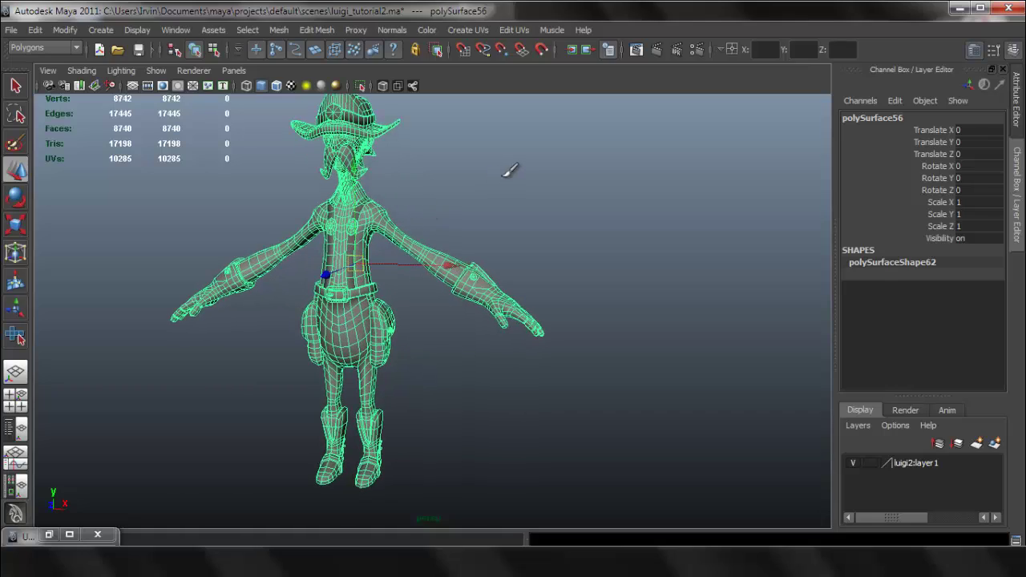
click(48, 535)
scroll(708, 392, down, 5)
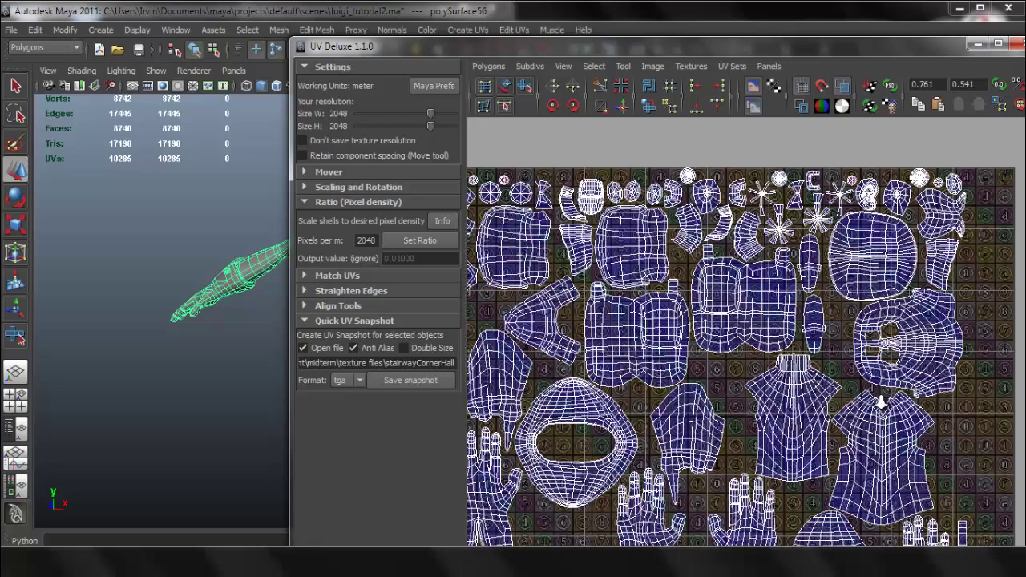
scroll(756, 358, up, 1)
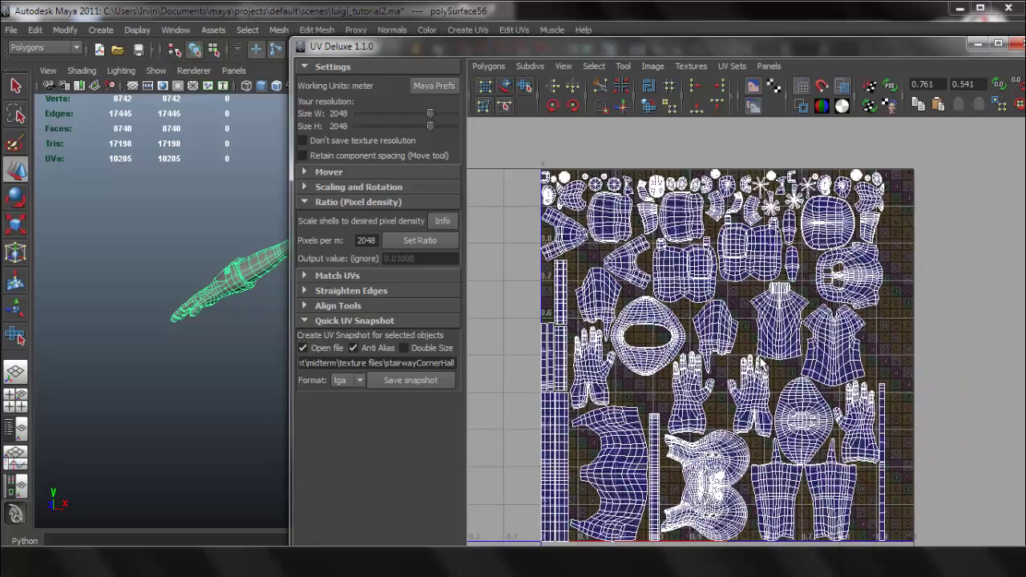
alt+middle_drag(804, 297, 772, 253)
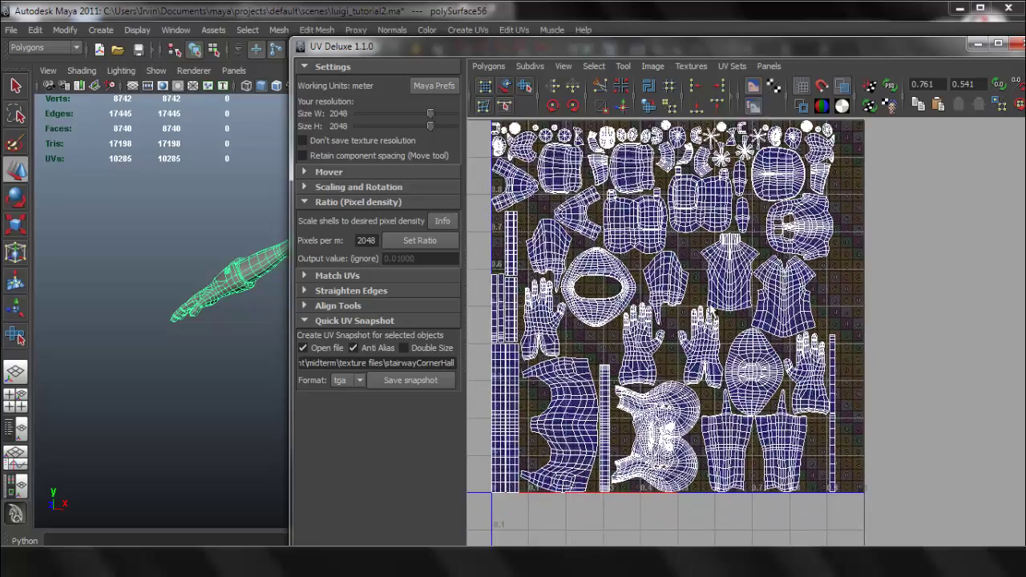